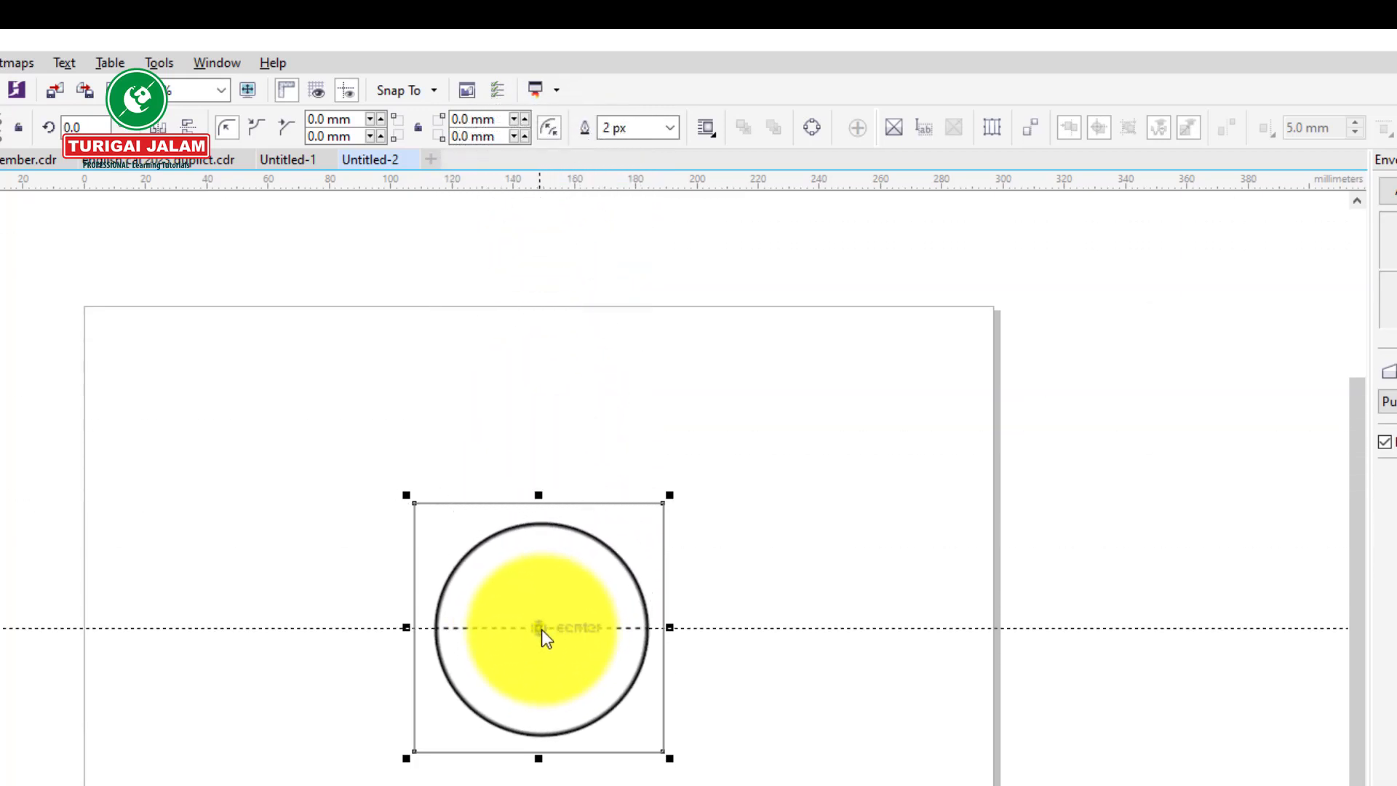
- Place a horizontal guideline through the centre of the square
left_click(542, 629)
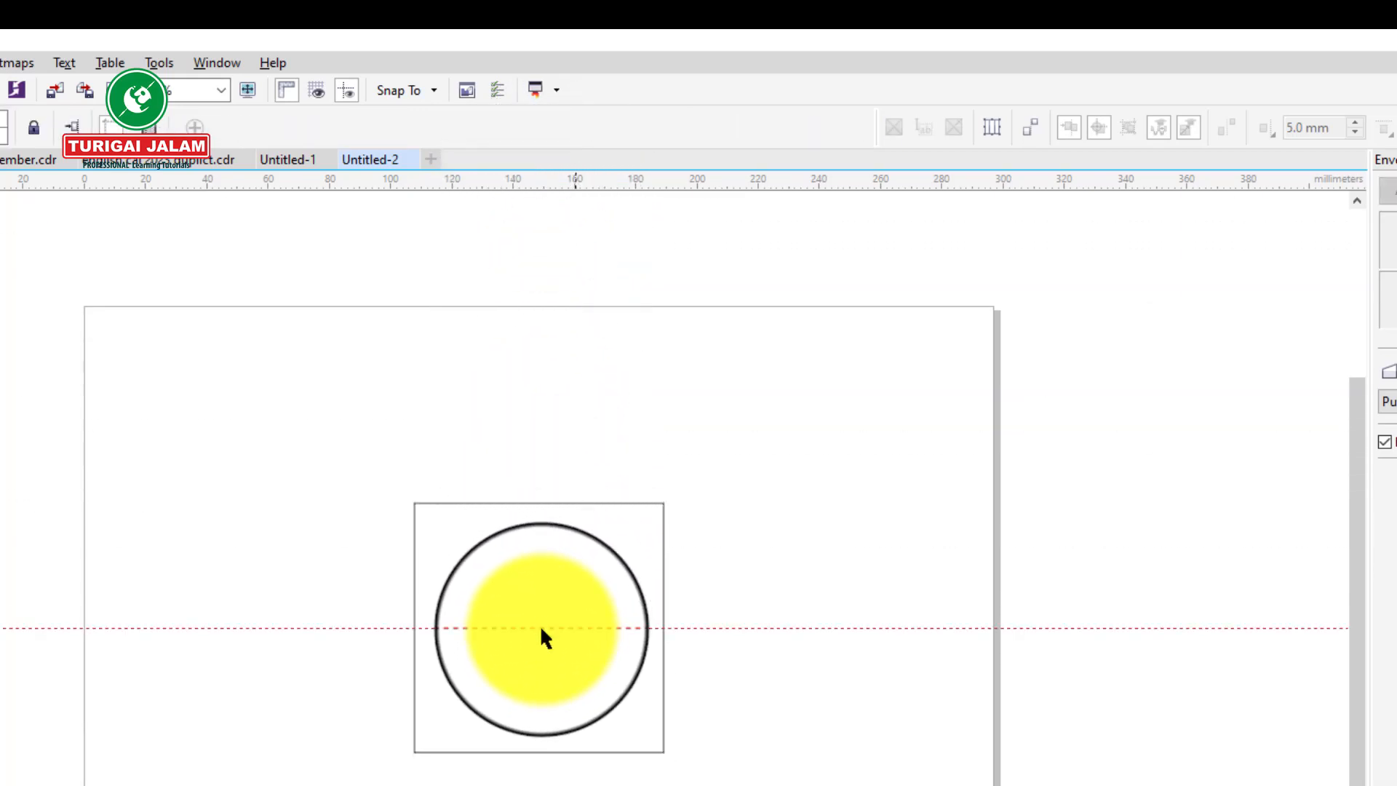
left_click(580, 500)
left_click(582, 503)
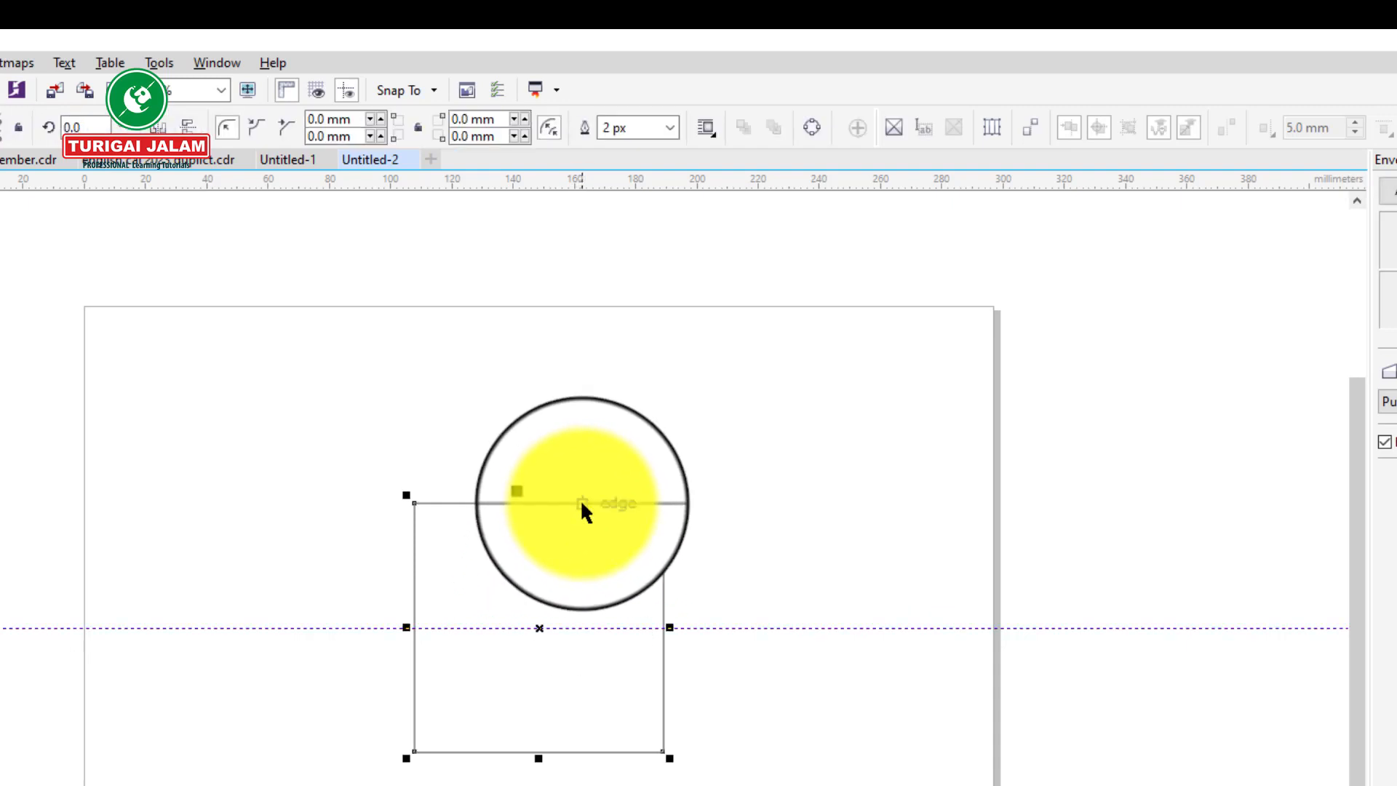
- Place a vertical guideline through the centre of the square, crossing the horizontal one
left_click_drag(582, 504, 549, 641)
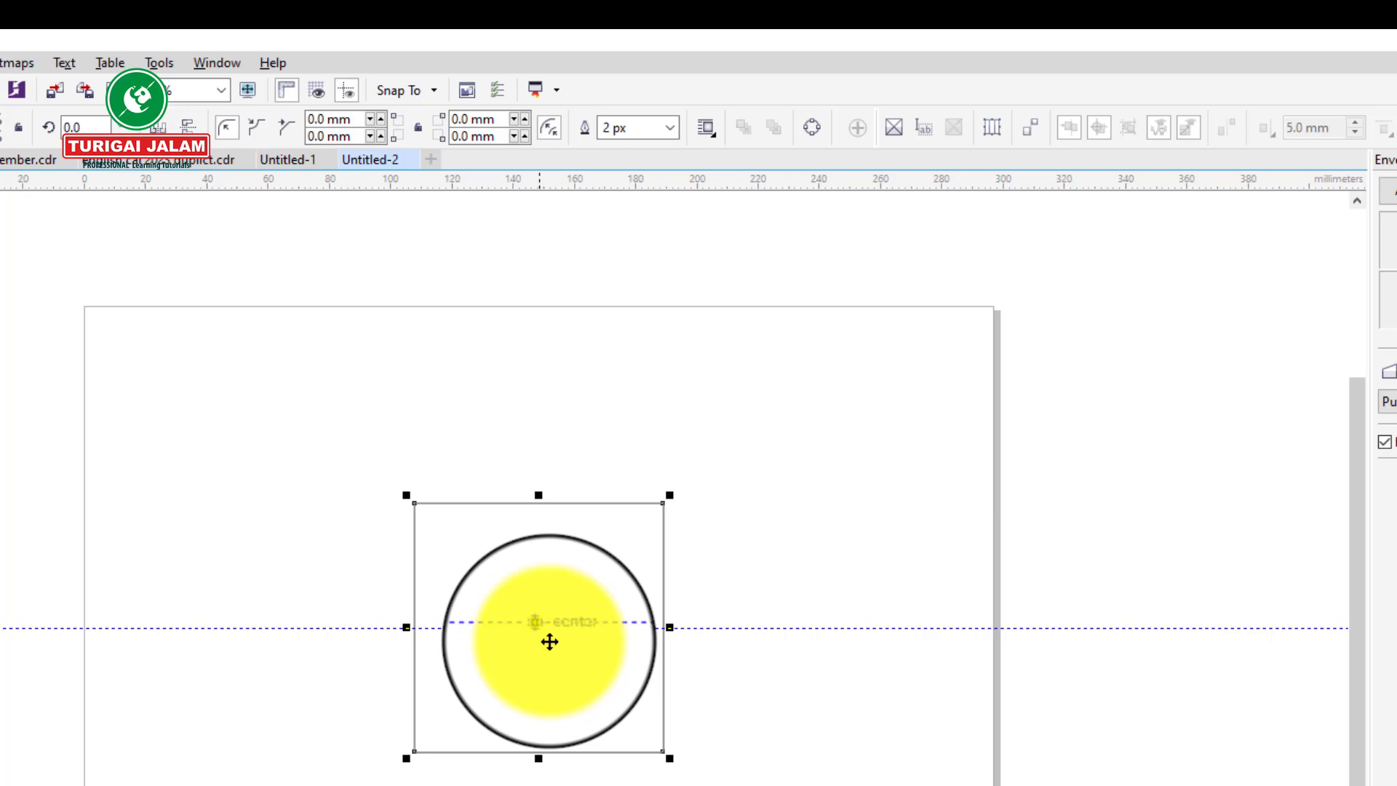
left_click_drag(550, 641, 613, 587)
left_click(512, 502)
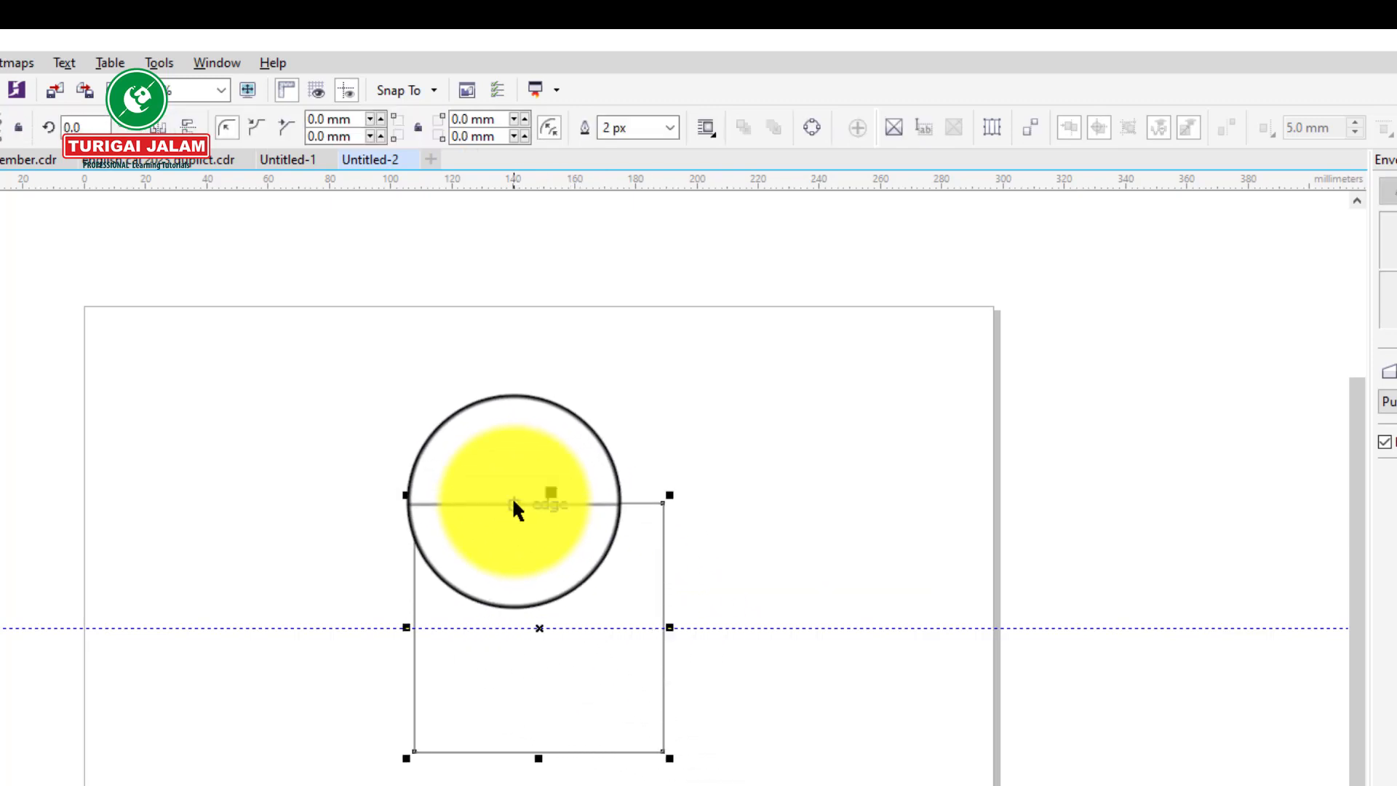
left_click_drag(92, 399, 734, 493)
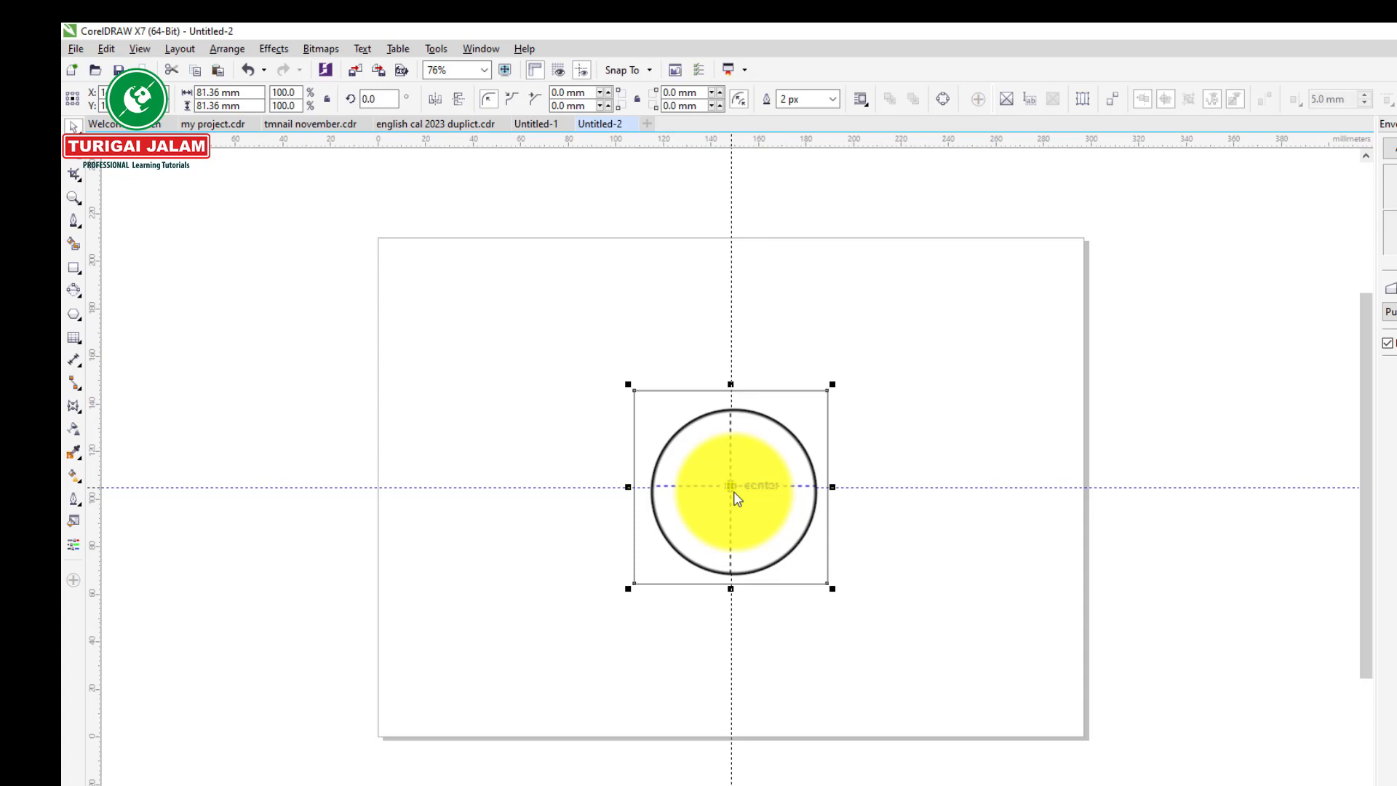
left_click_drag(738, 498, 894, 495)
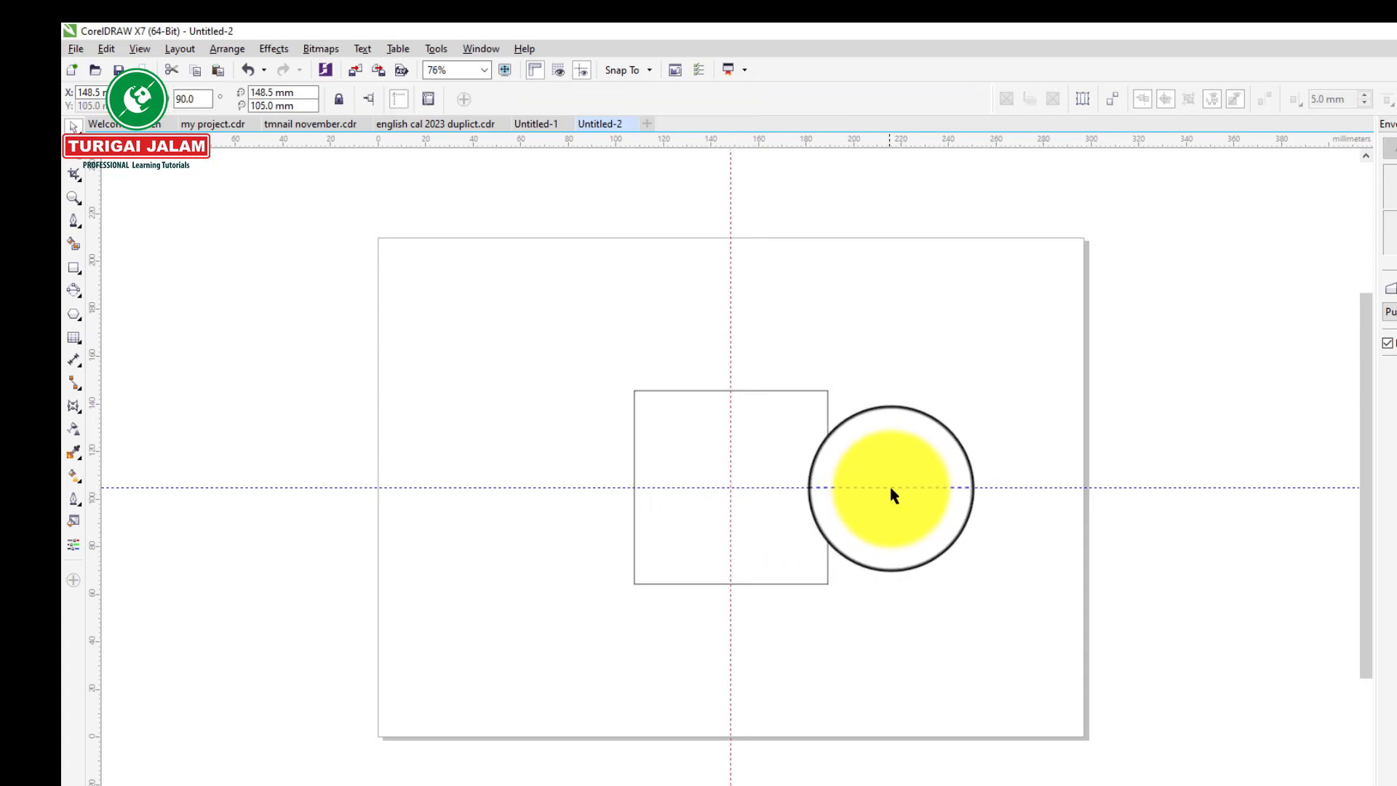
left_click(886, 584)
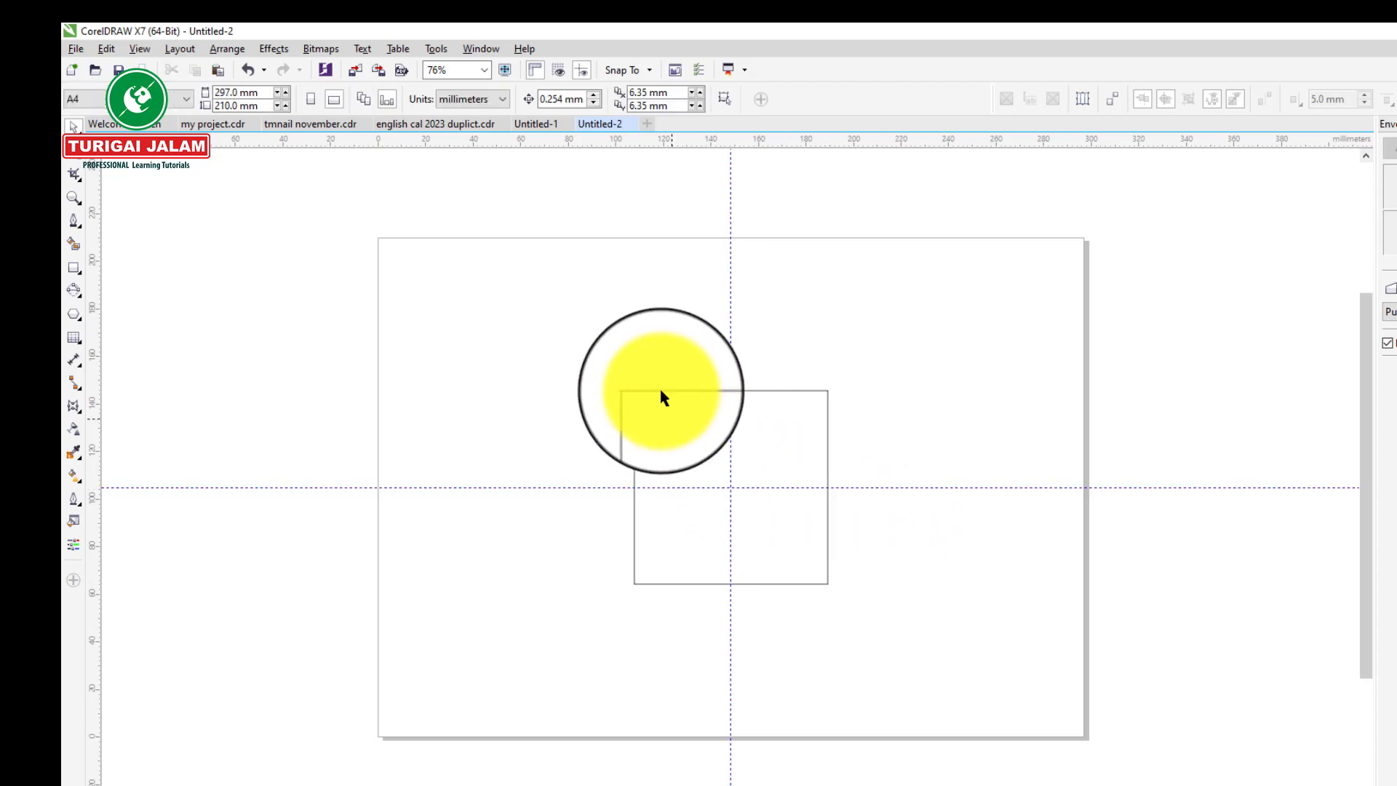
- Fill the square at the guideline crossing with red
left_click(663, 395)
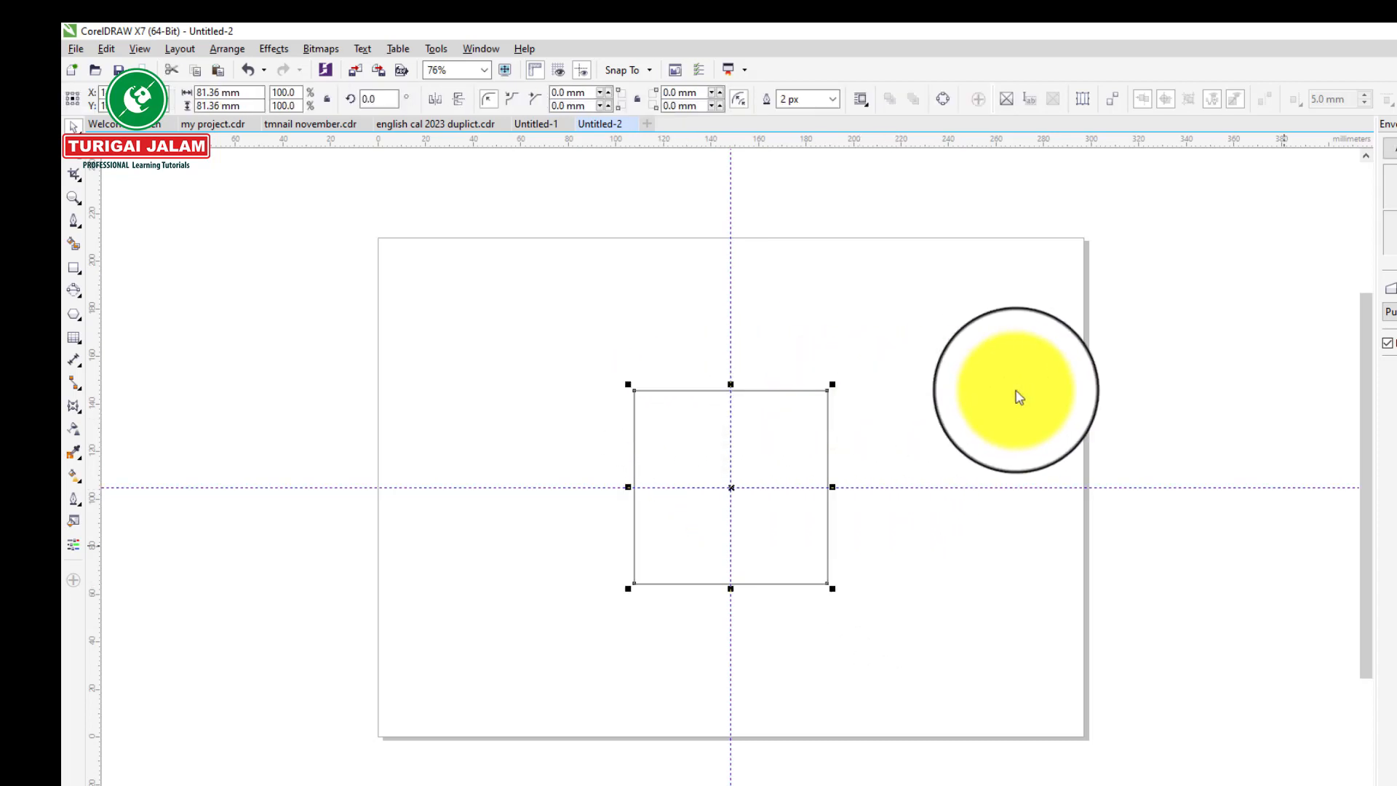
left_click(1396, 422)
left_click(1220, 404)
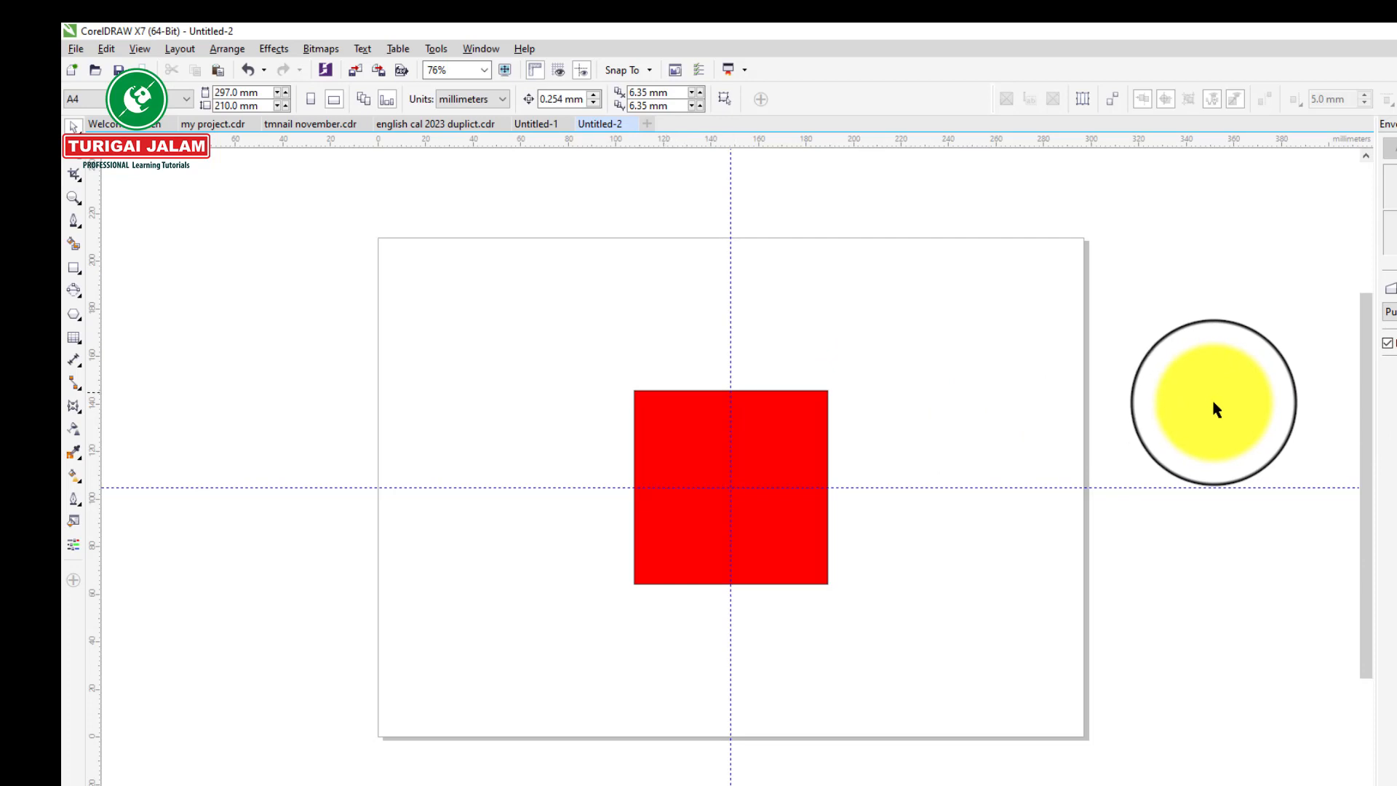
- Make a yellow copy of the red square in place, with its width and height set to 81.36/2 mm
left_click(653, 407)
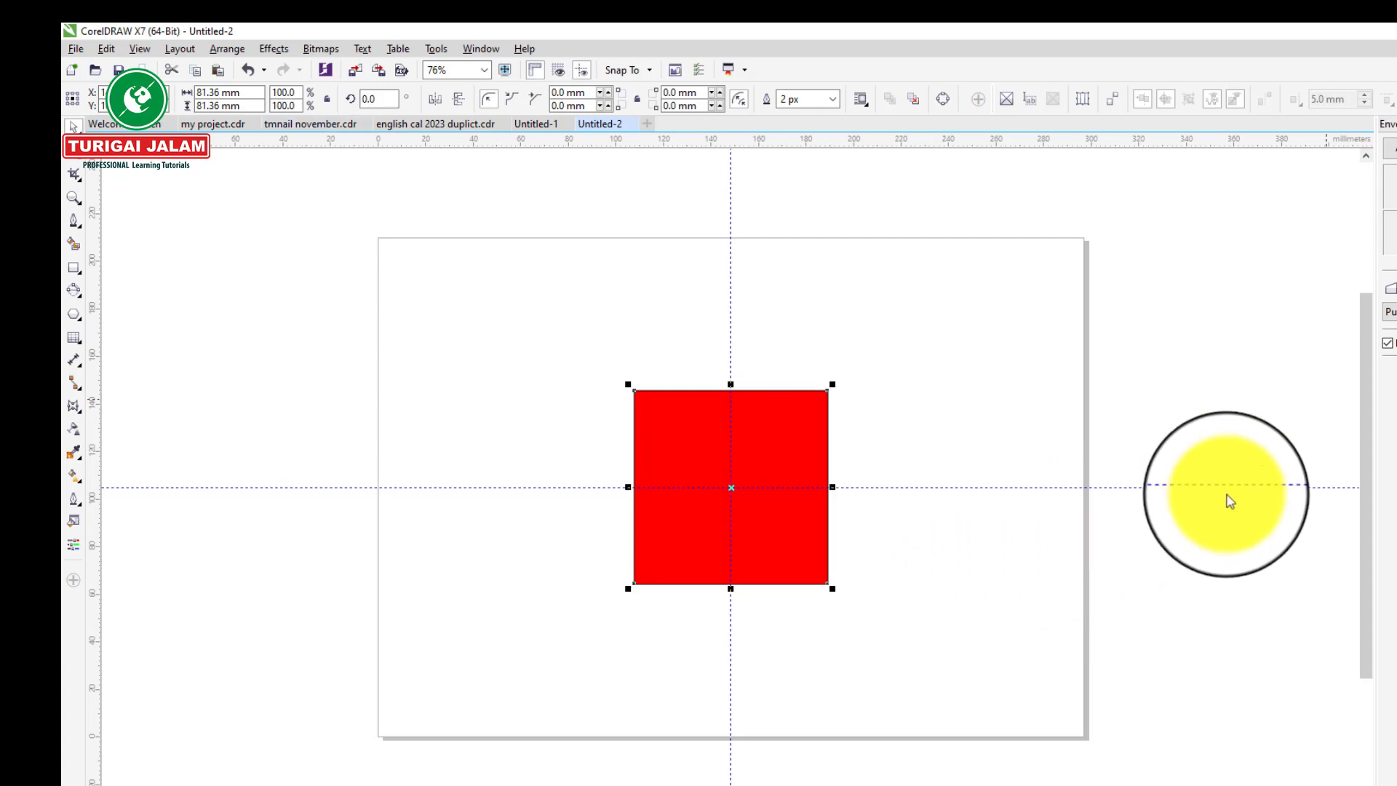
left_click(1396, 342)
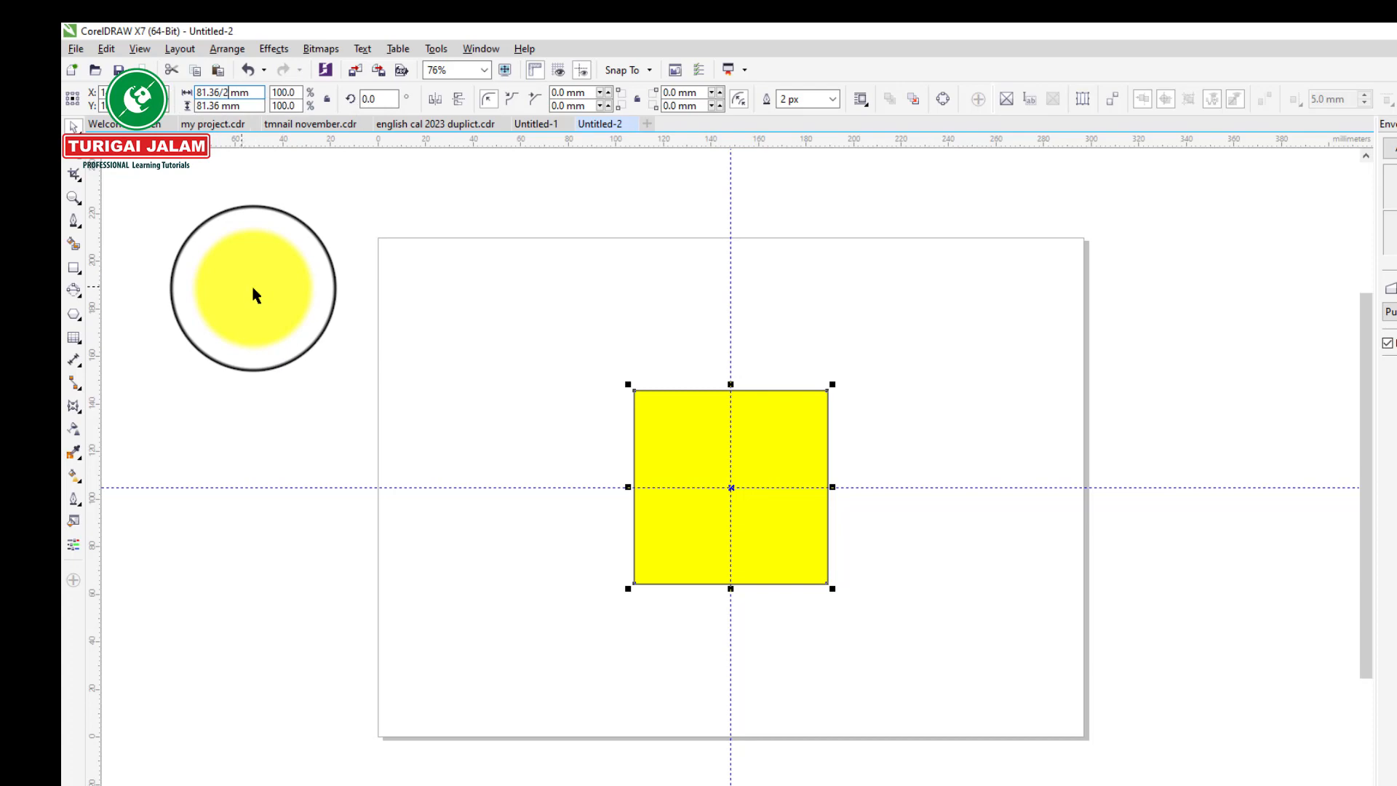
left_click(221, 107)
type("/2")
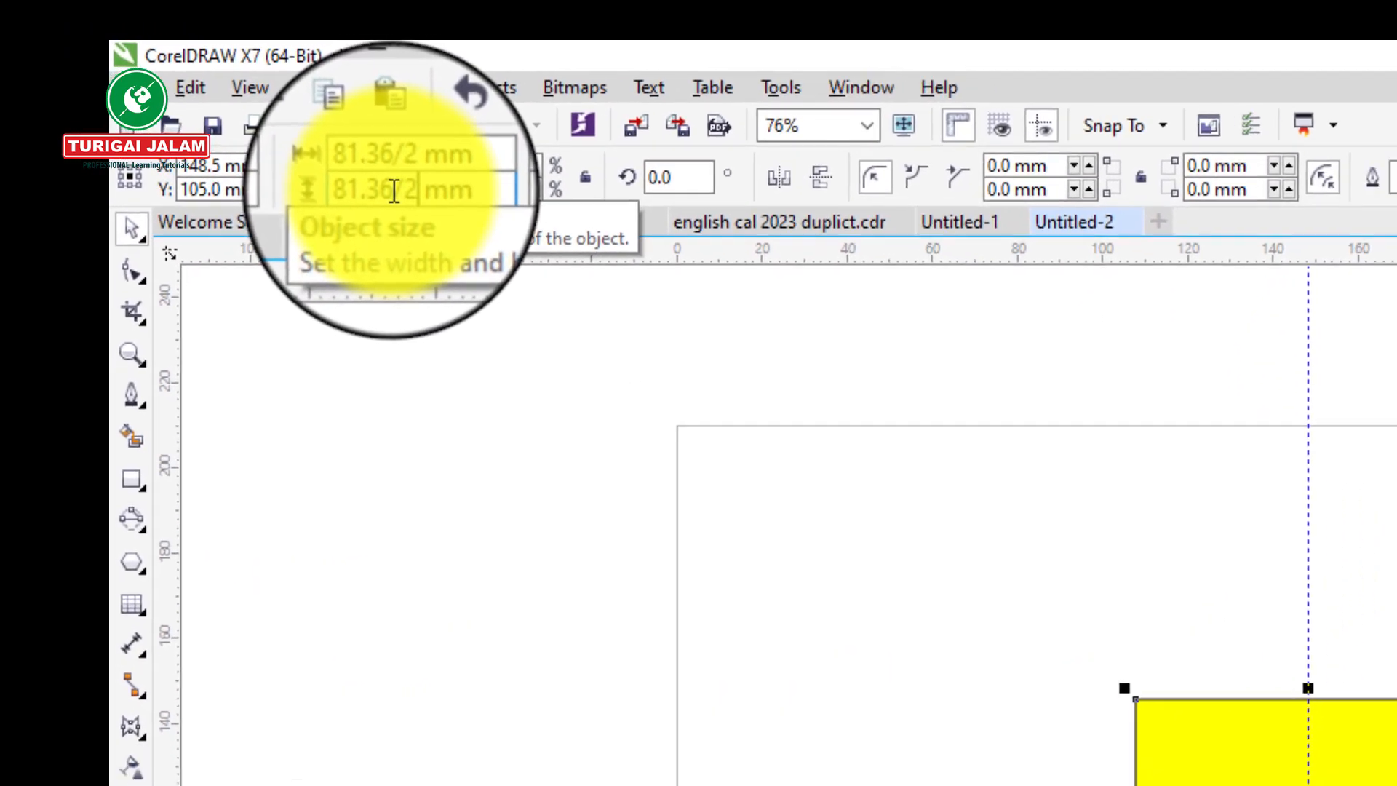
key("Return")
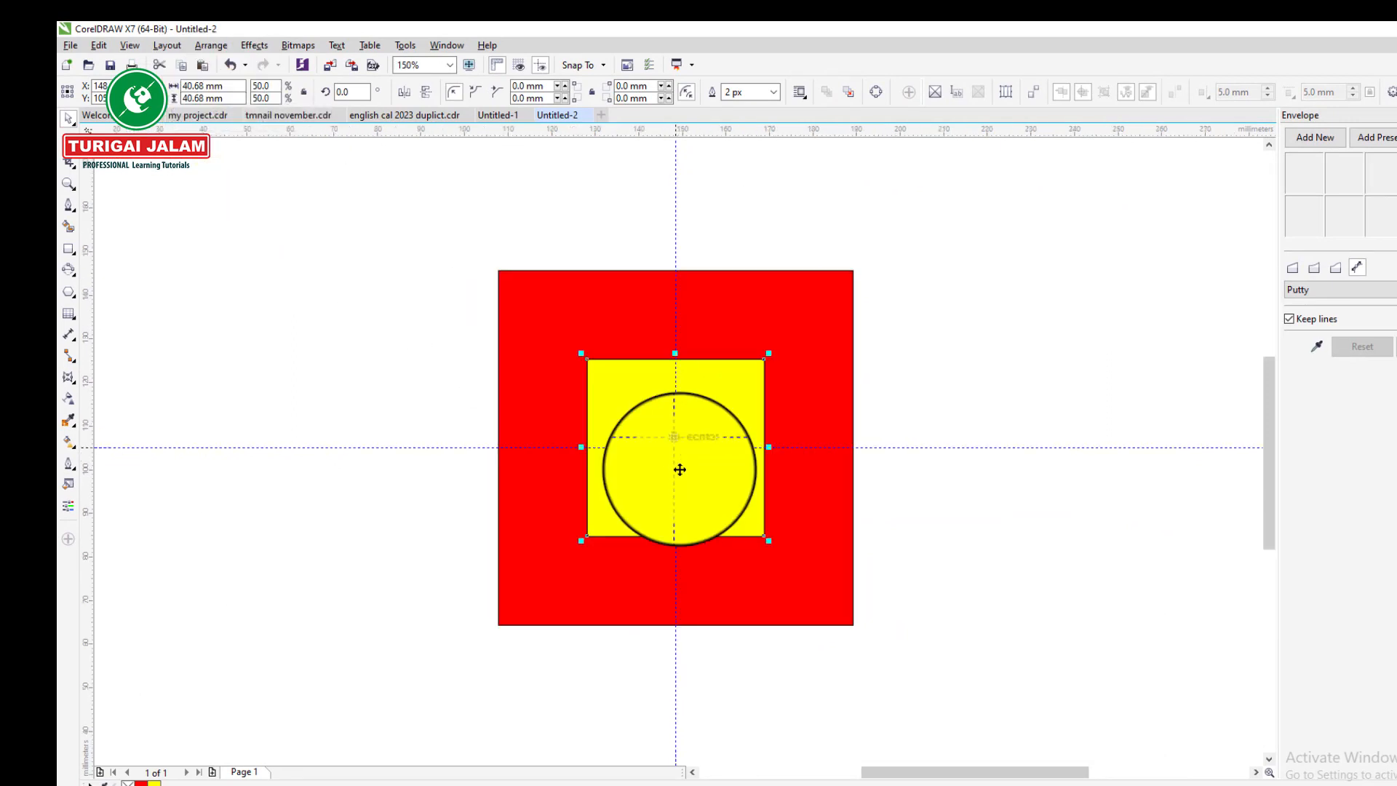
- Place guidelines along all four edges of the red square
left_click_drag(679, 469, 500, 305)
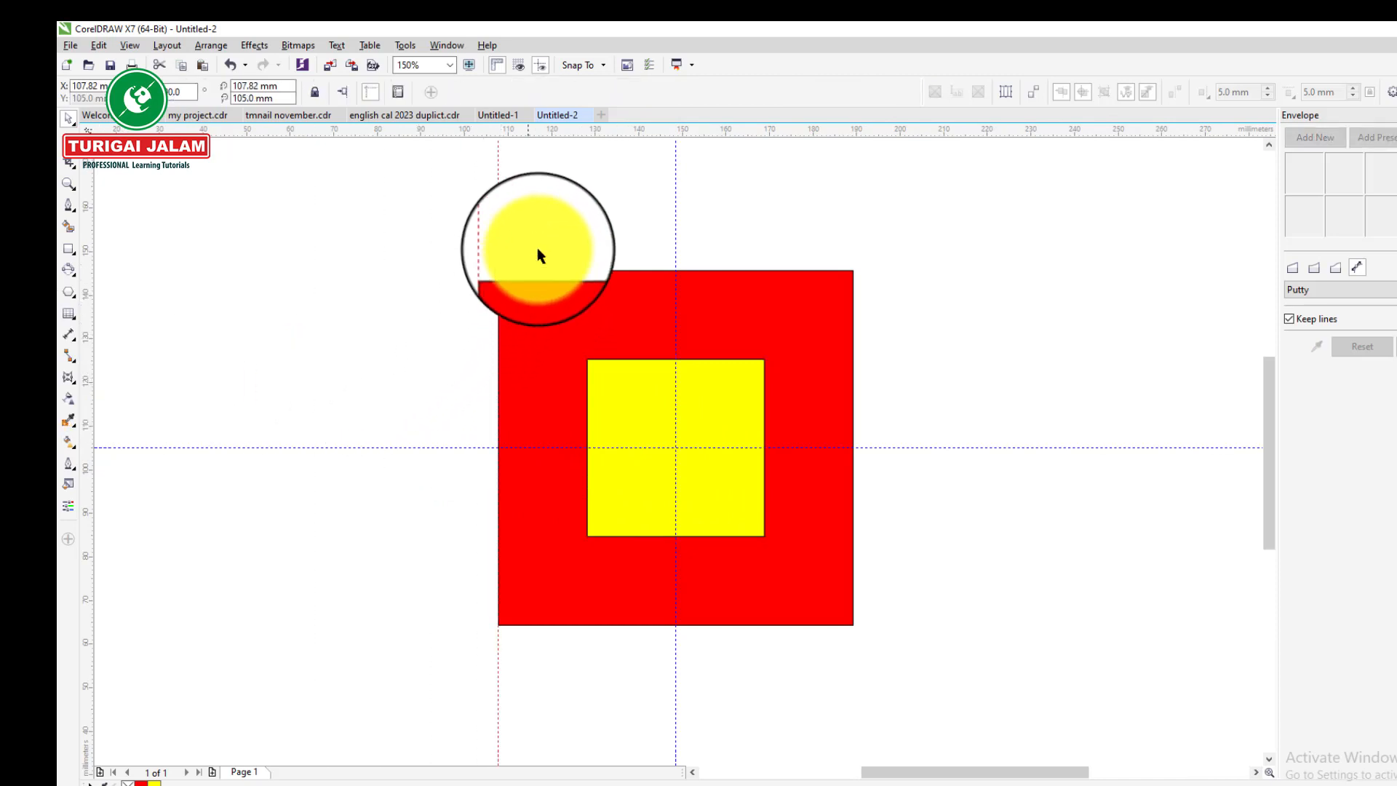
left_click_drag(620, 195, 614, 269)
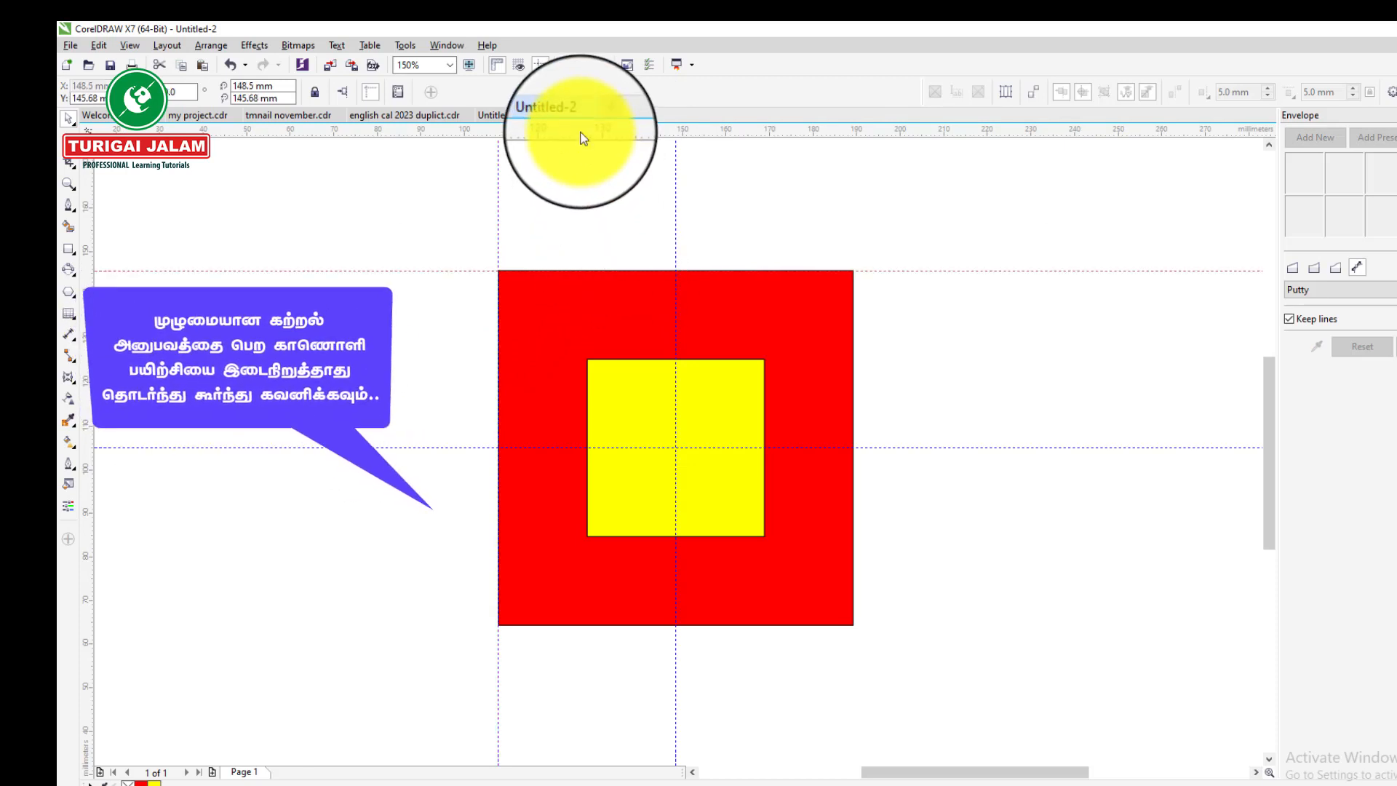
left_click_drag(582, 131, 591, 624)
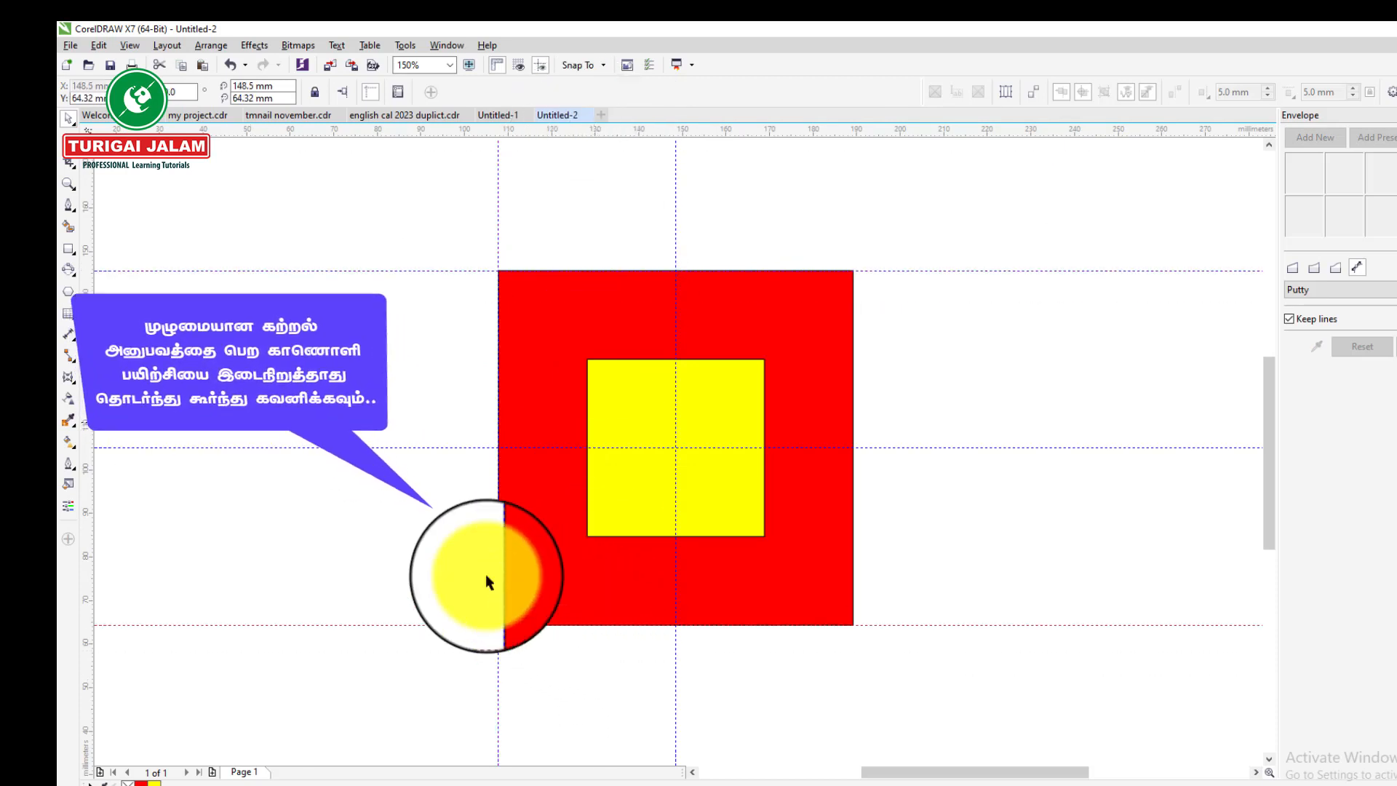
left_click_drag(86, 408, 853, 379)
- Move the yellow square on top of the red square's upper edge, between the left-edge and centre vertical guidelines
left_click(719, 388)
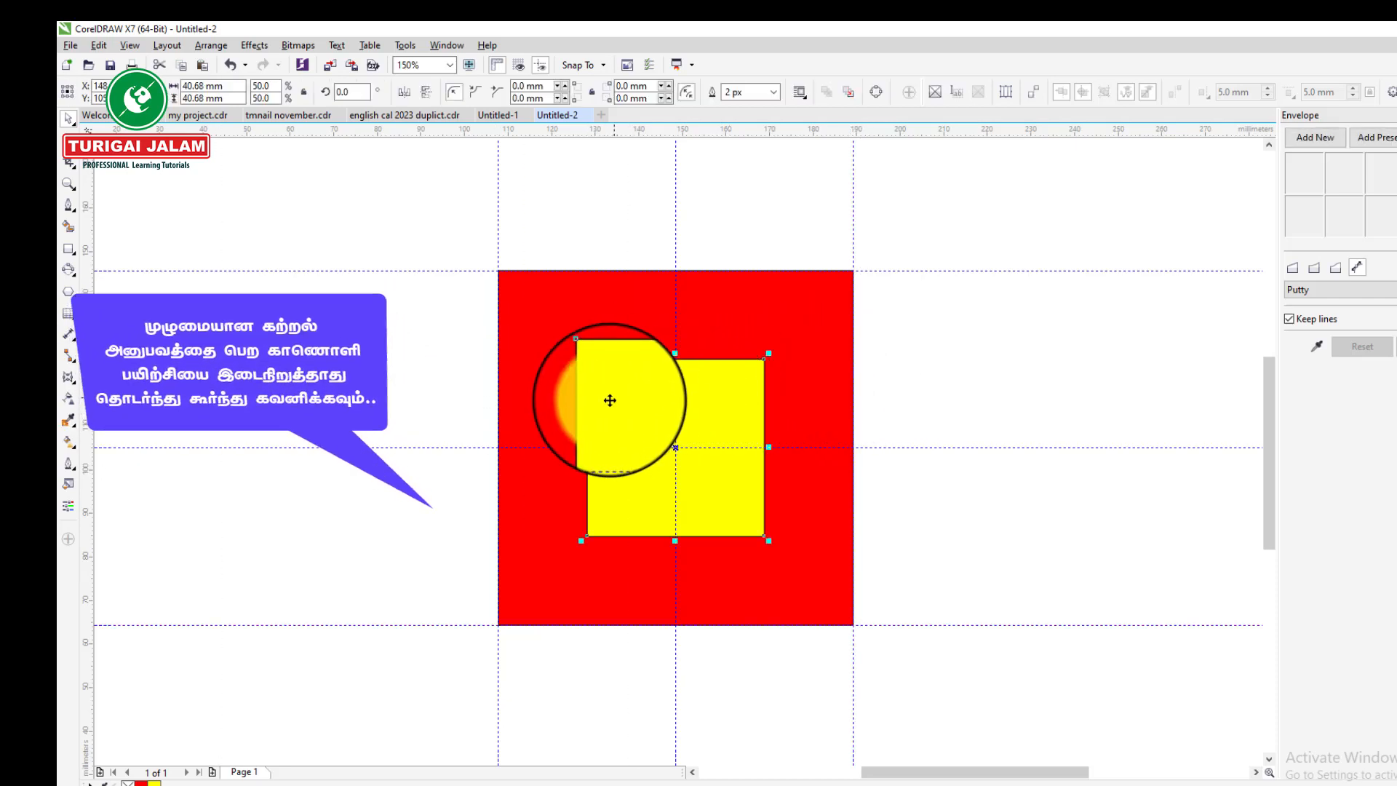
mouse_move(617, 383)
left_mouse_down()
mouse_move(521, 190)
mouse_move(513, 134)
left_mouse_up()
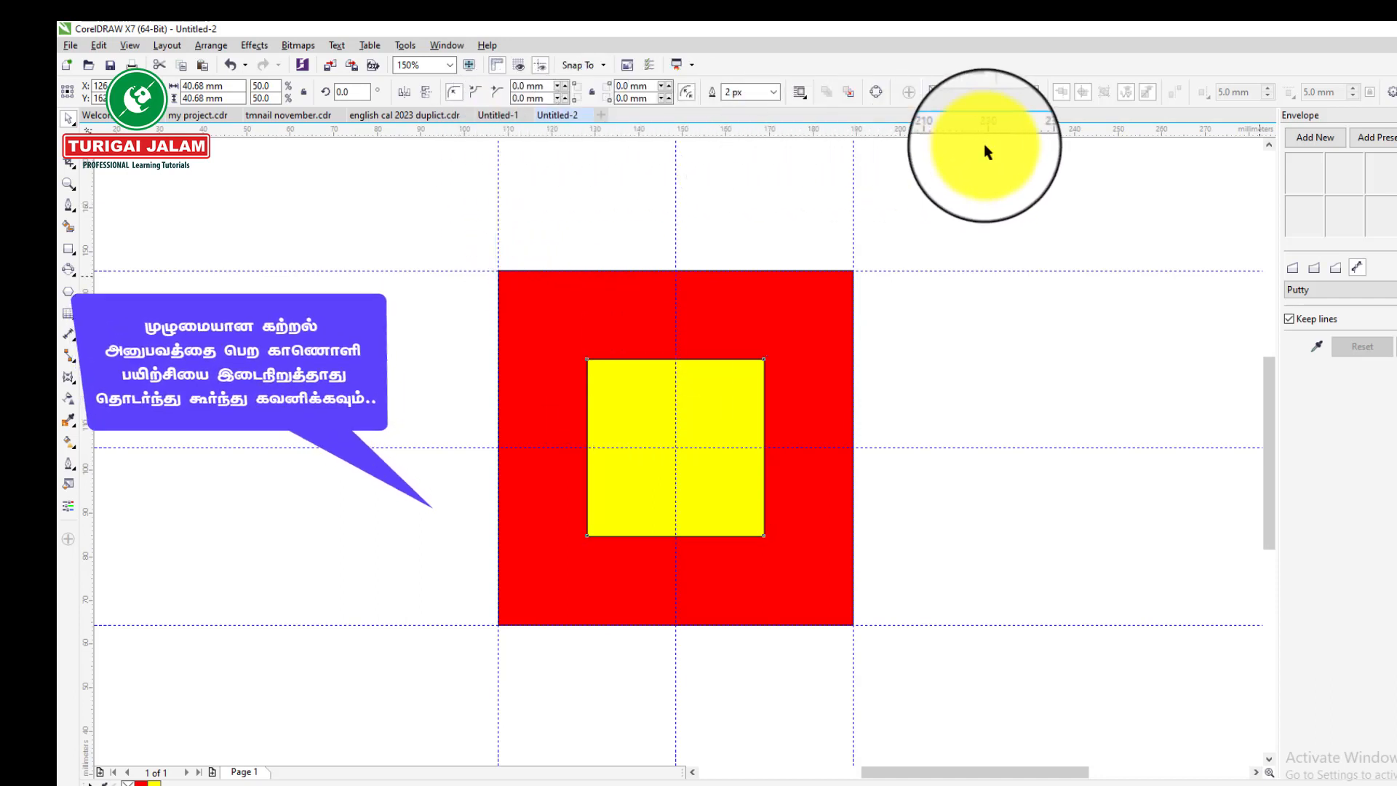
left_click(1270, 153)
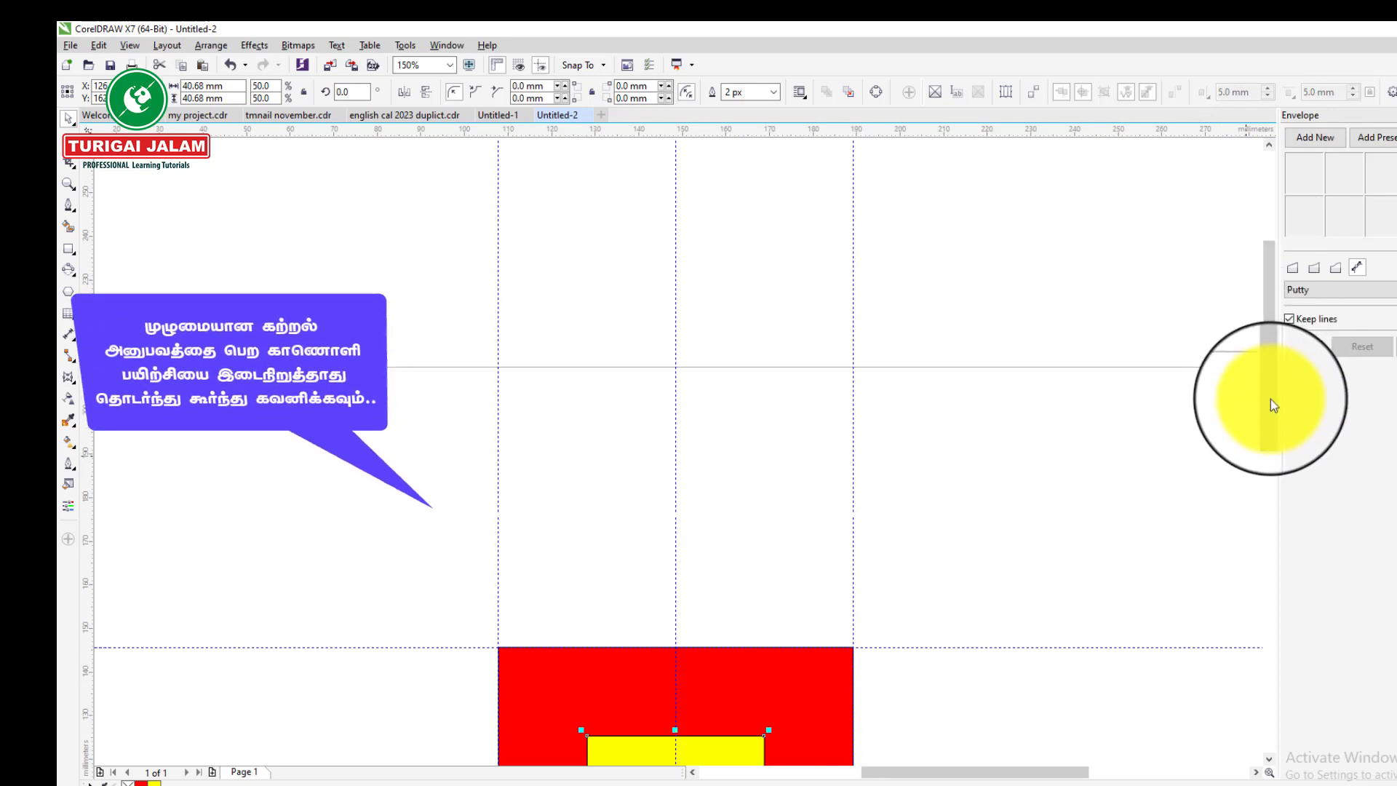
left_click_drag(1271, 399, 1272, 458)
left_click_drag(701, 610, 608, 348)
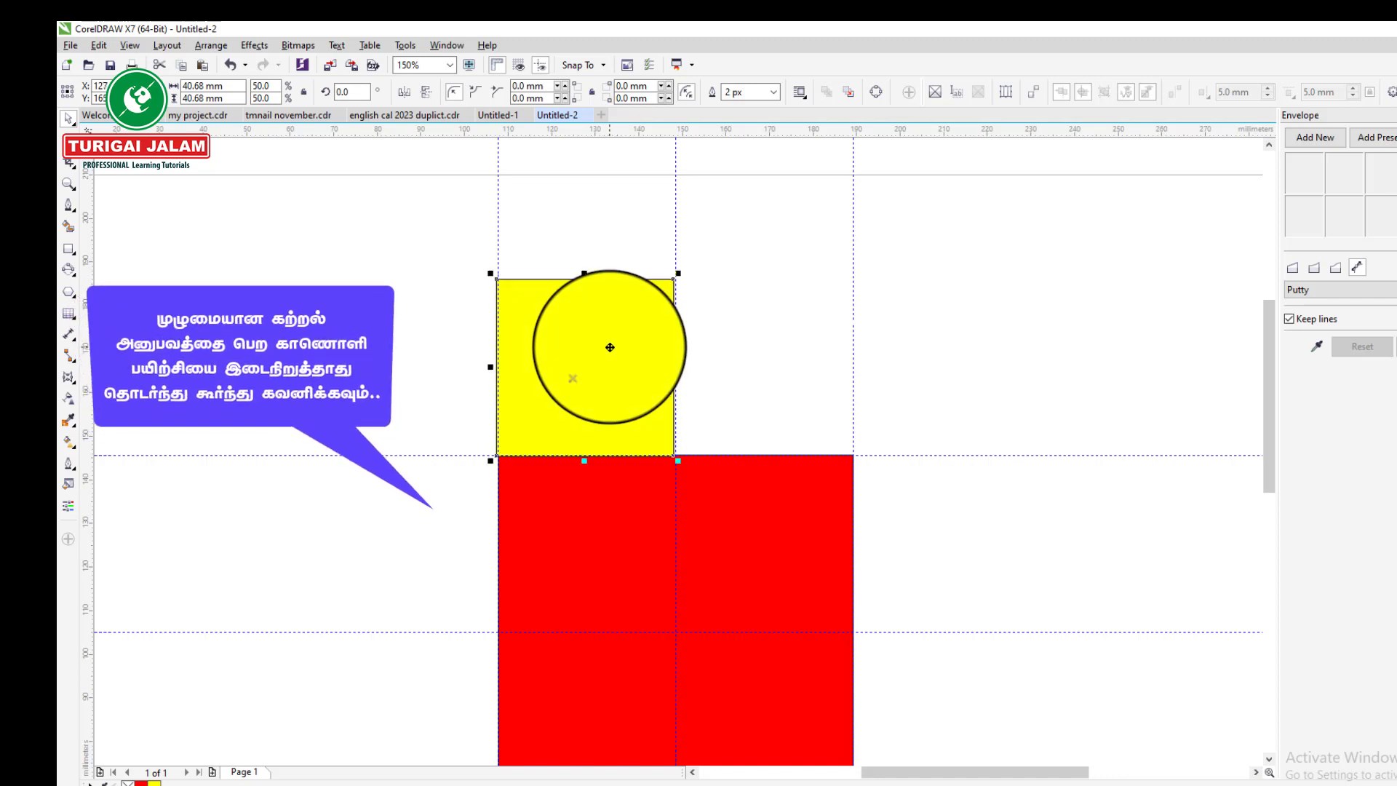
scroll(601, 372, "up", 2)
mouse_move(594, 425)
left_mouse_down()
mouse_move(636, 418)
mouse_move(599, 423)
left_mouse_up()
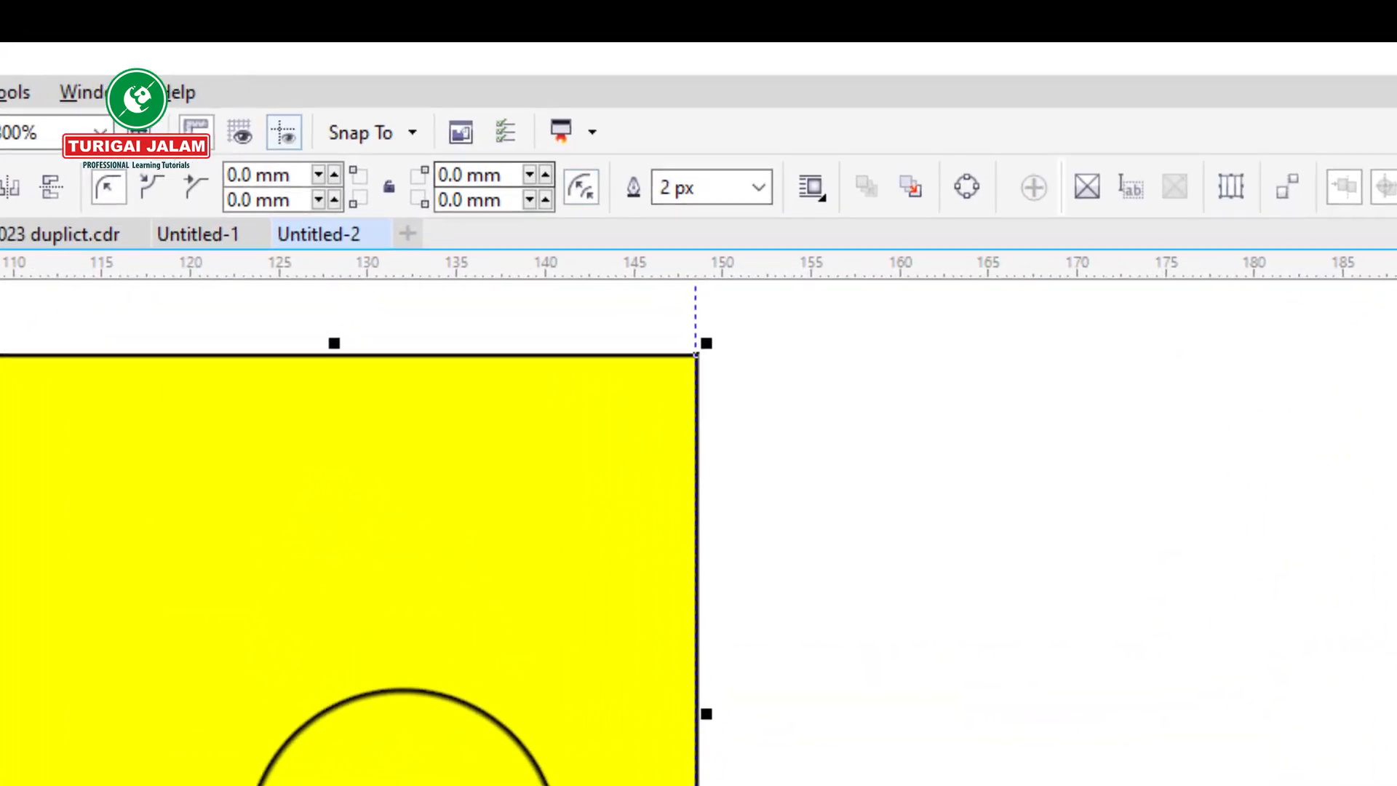
- Turn on snapping to guidelines and snap the yellow square to the guidelines above the red square's left half
left_click(413, 132)
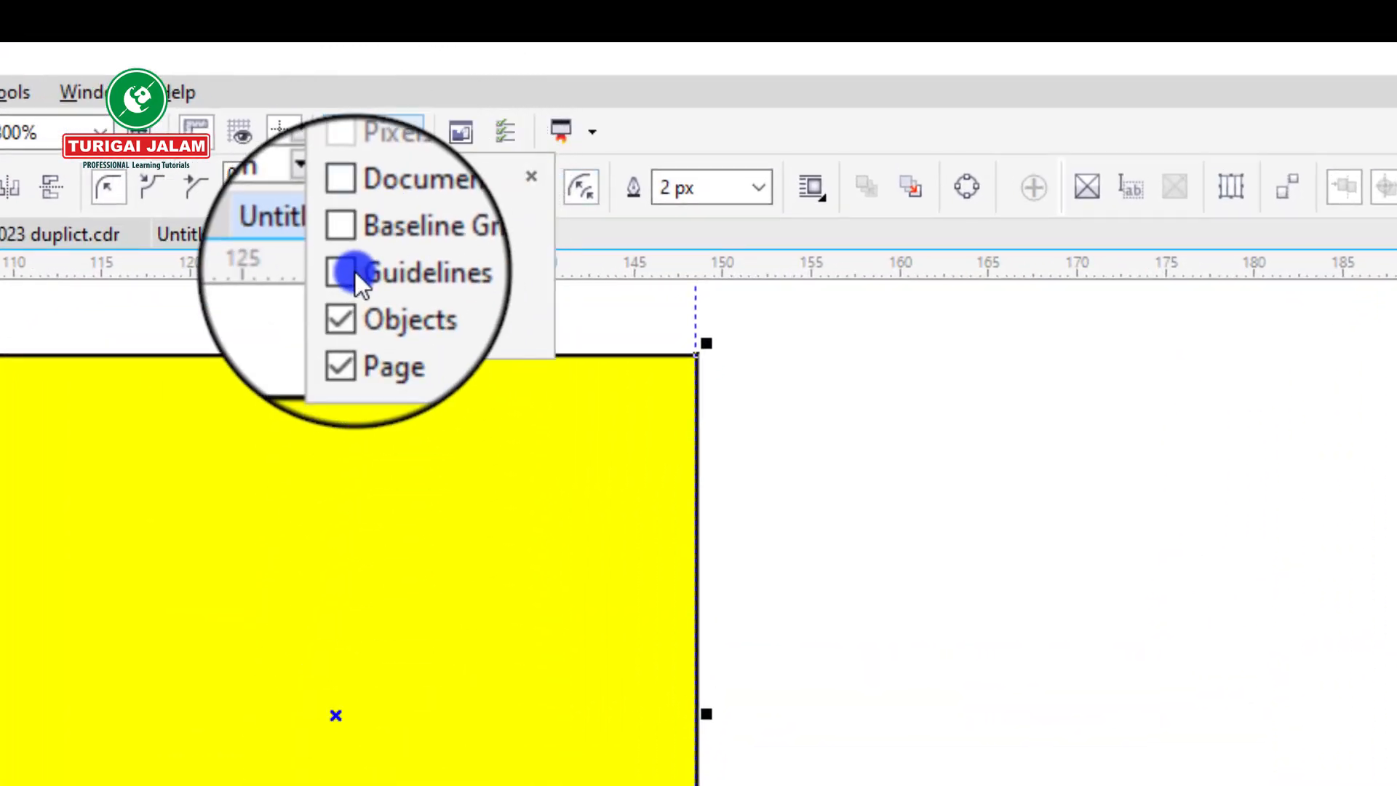
left_click(355, 271)
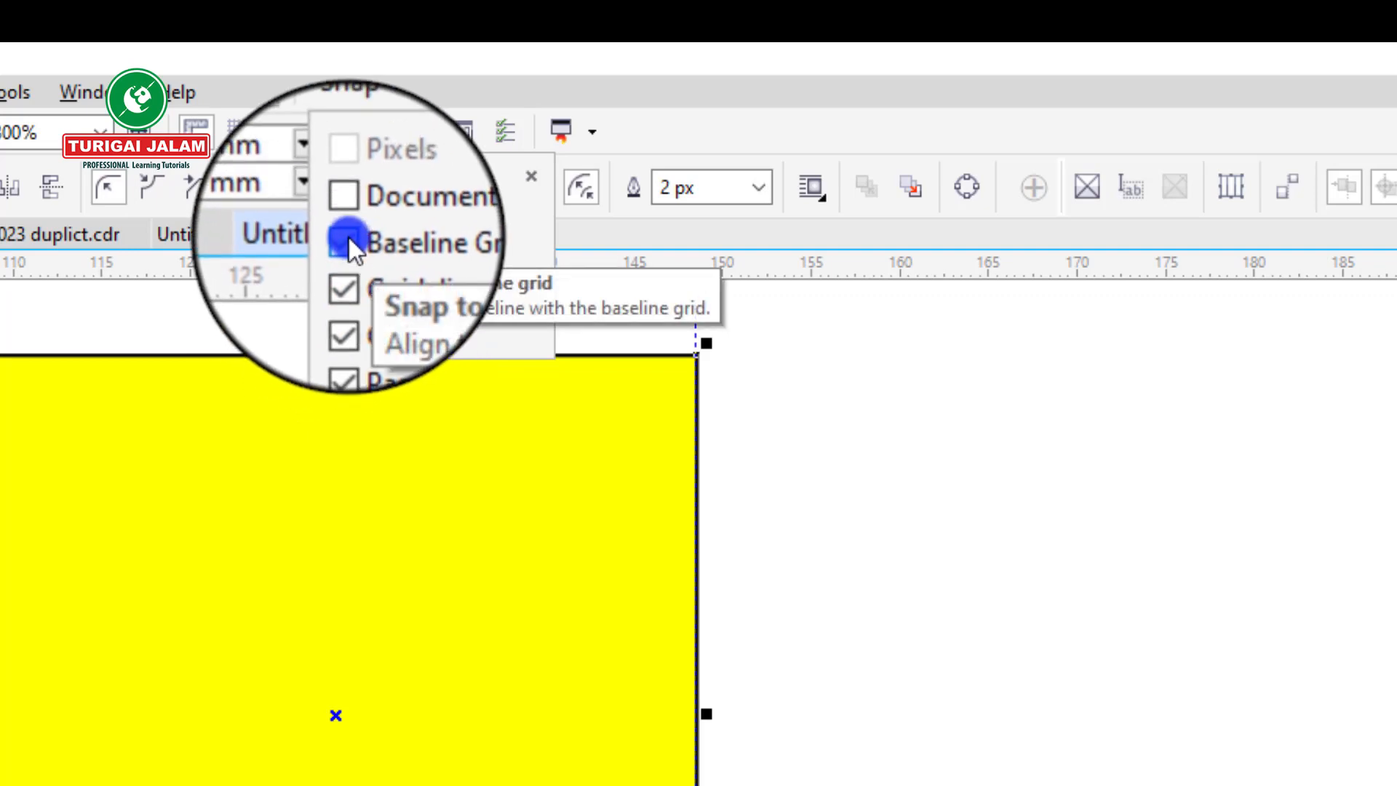
left_click(1012, 590)
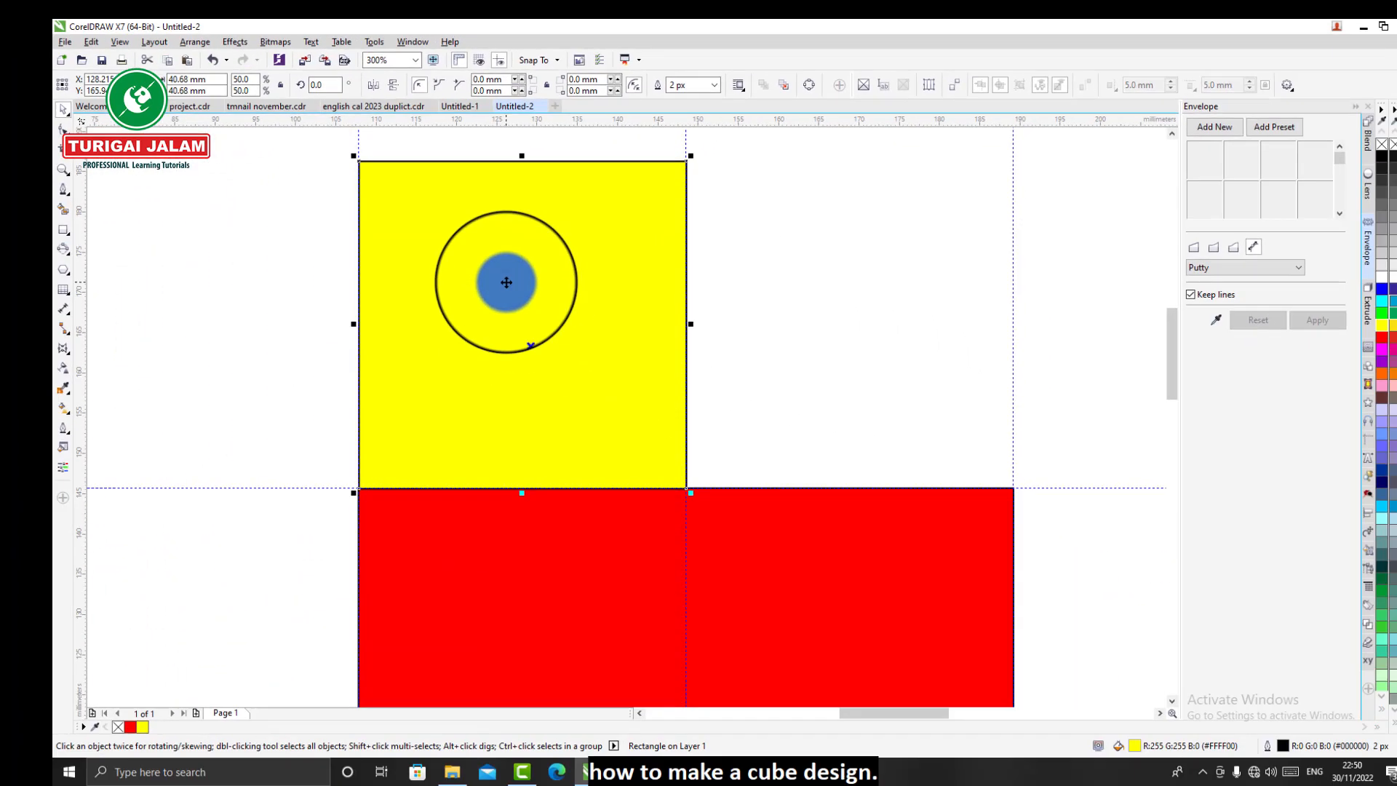
left_click_drag(507, 282, 451, 340)
scroll(451, 340, "down", 1)
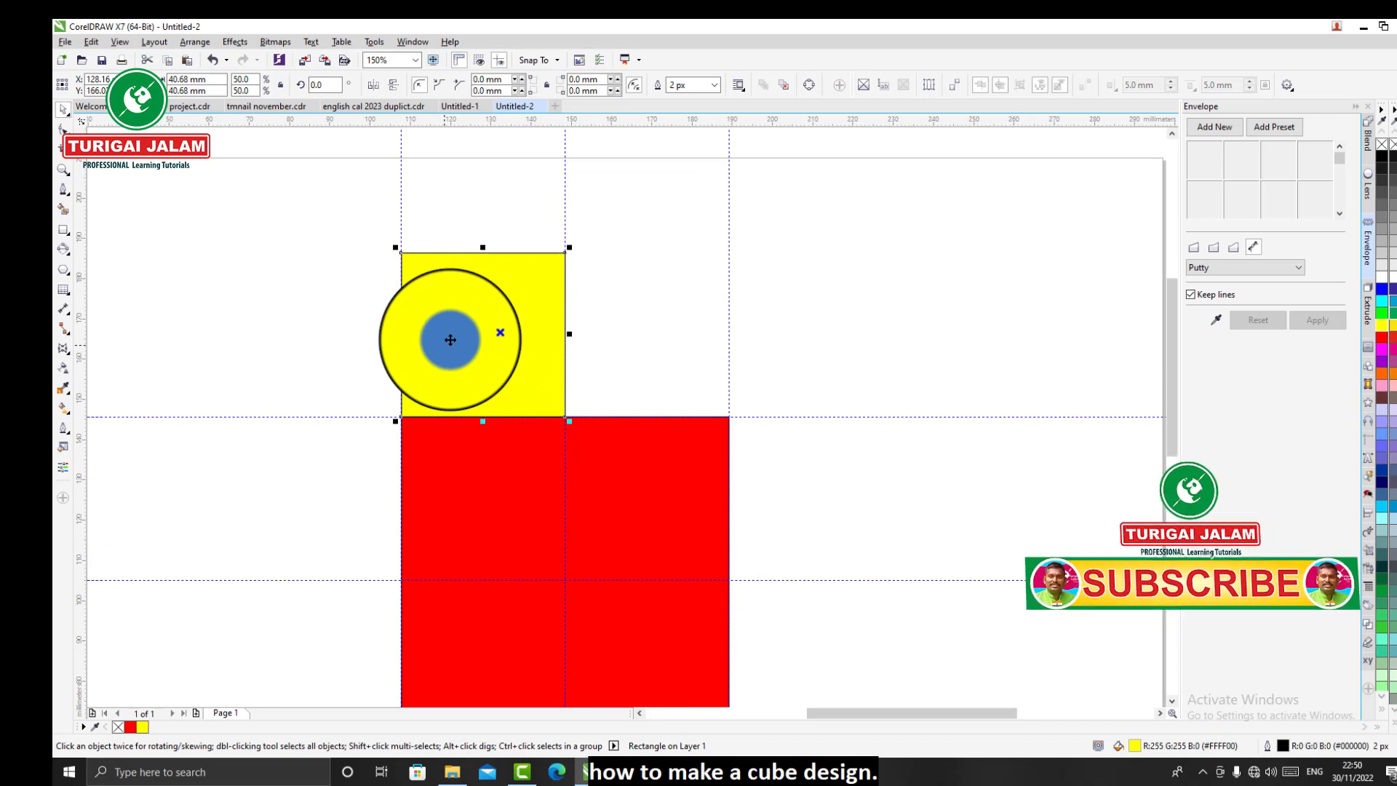
- Copy the yellow square to just outside the red square's upper-right corner, and copy that one beside the red square's lower half
left_click_drag(450, 340, 822, 342)
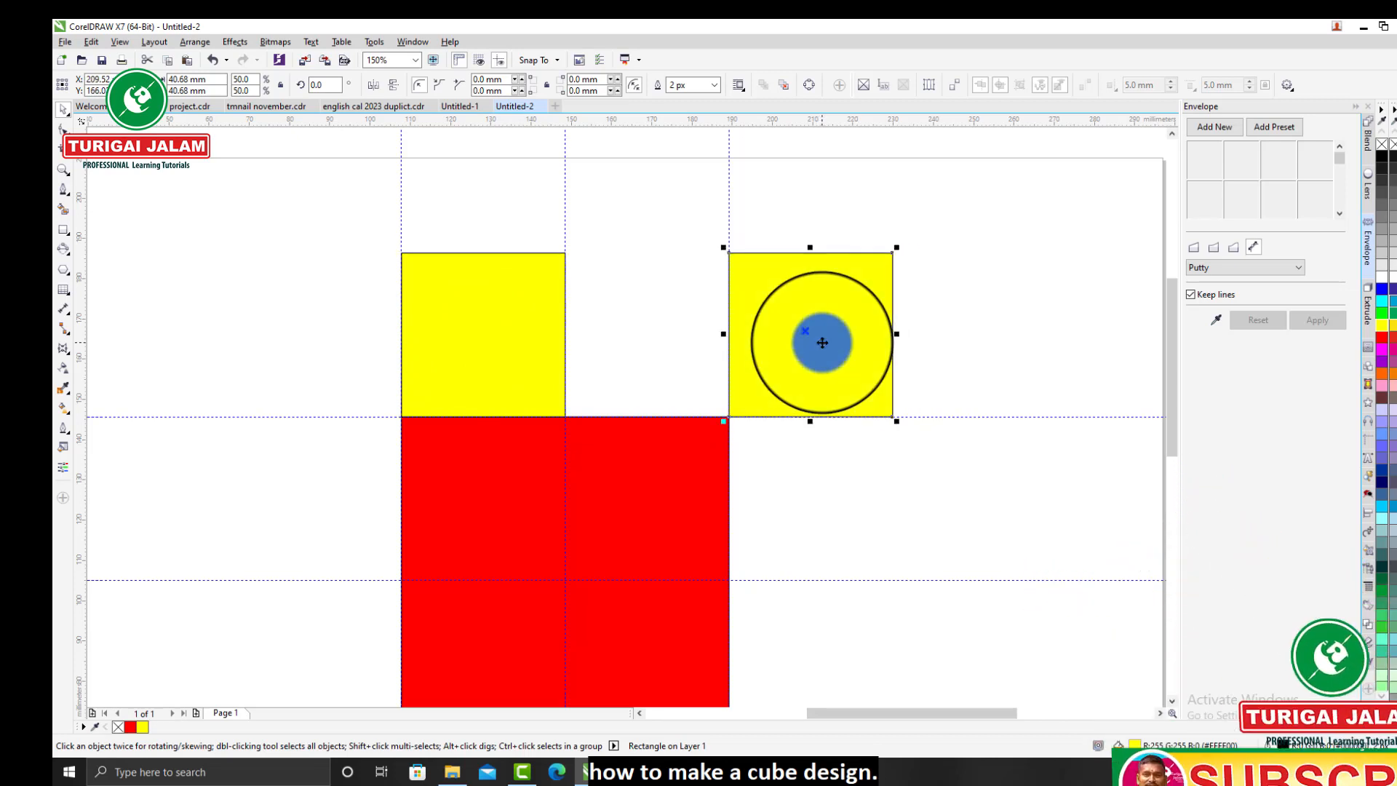
key("F3")
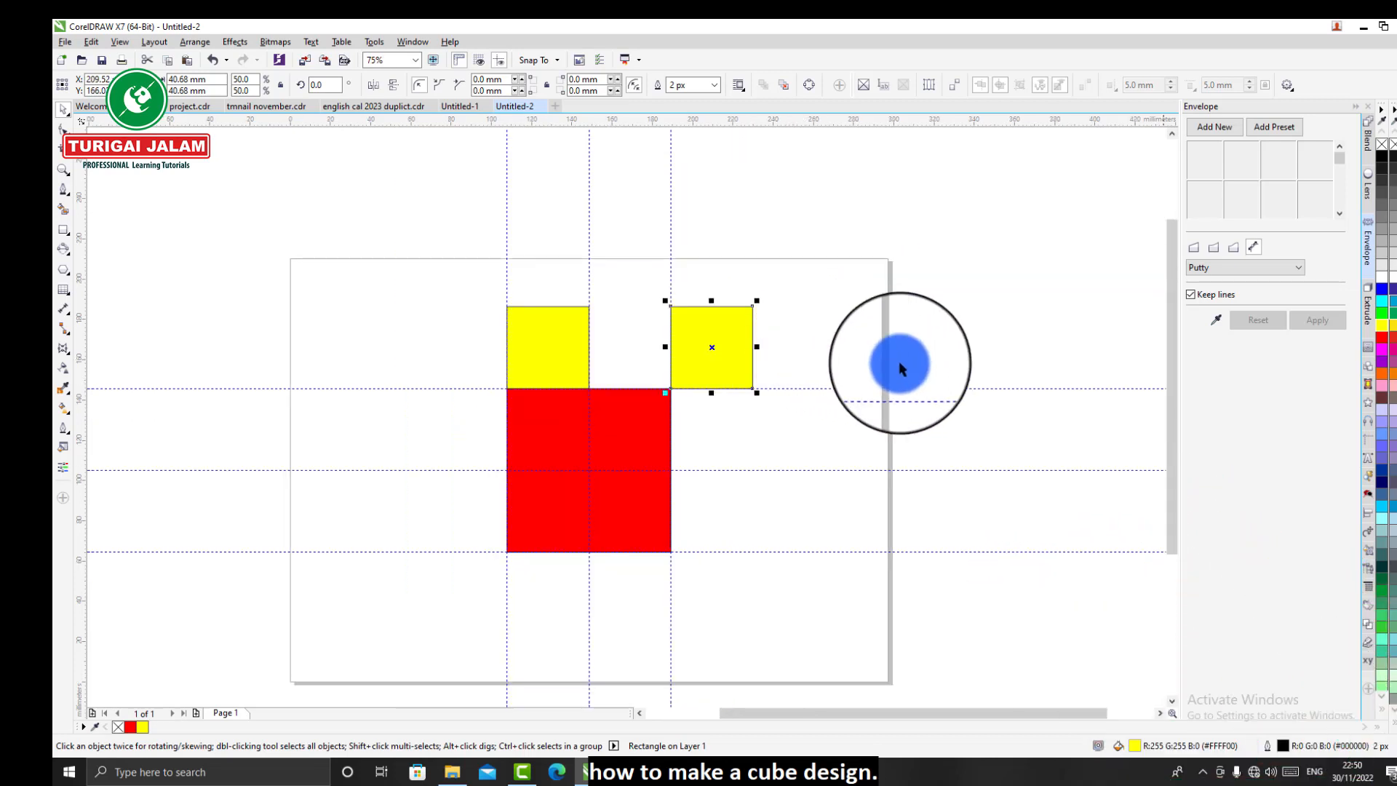
left_click_drag(1172, 435, 1171, 422)
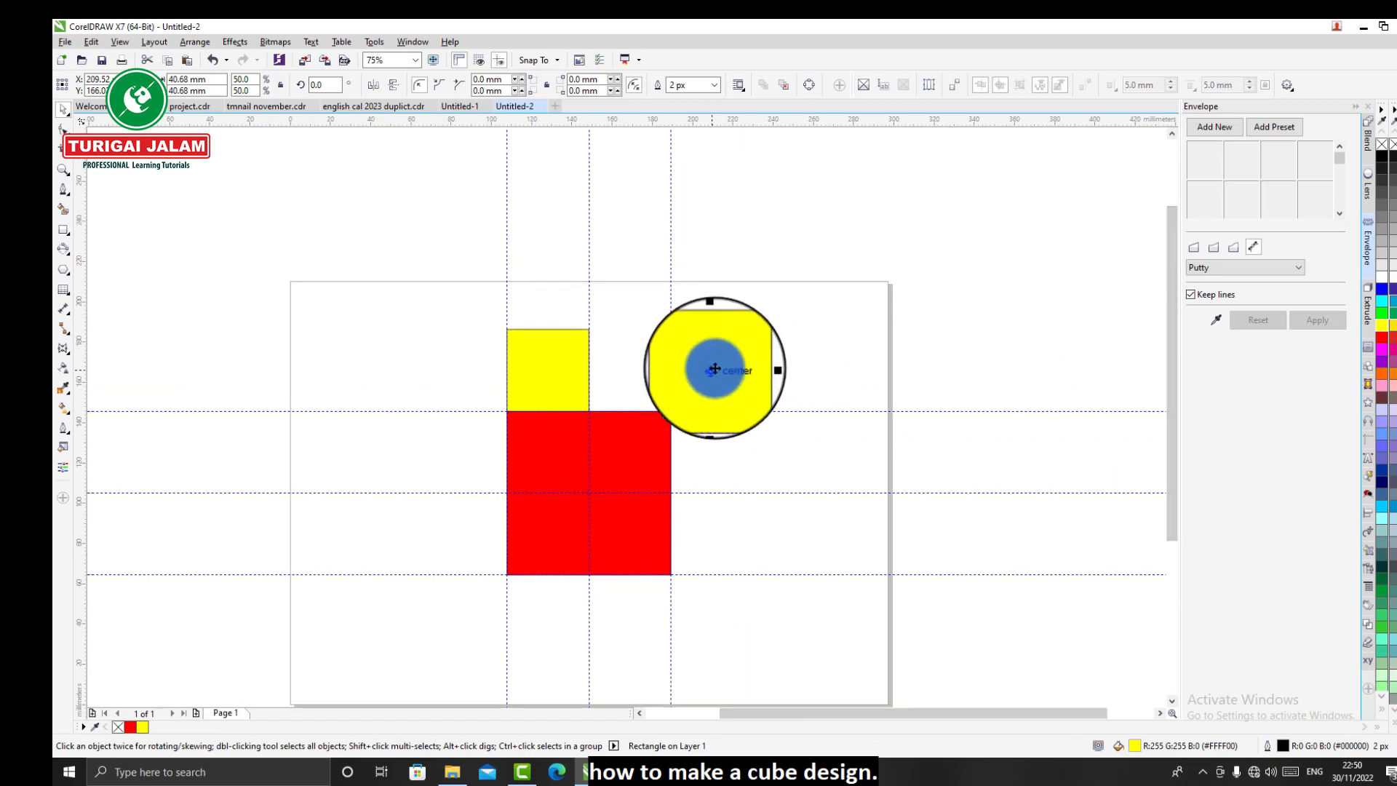
left_click_drag(715, 369, 716, 534)
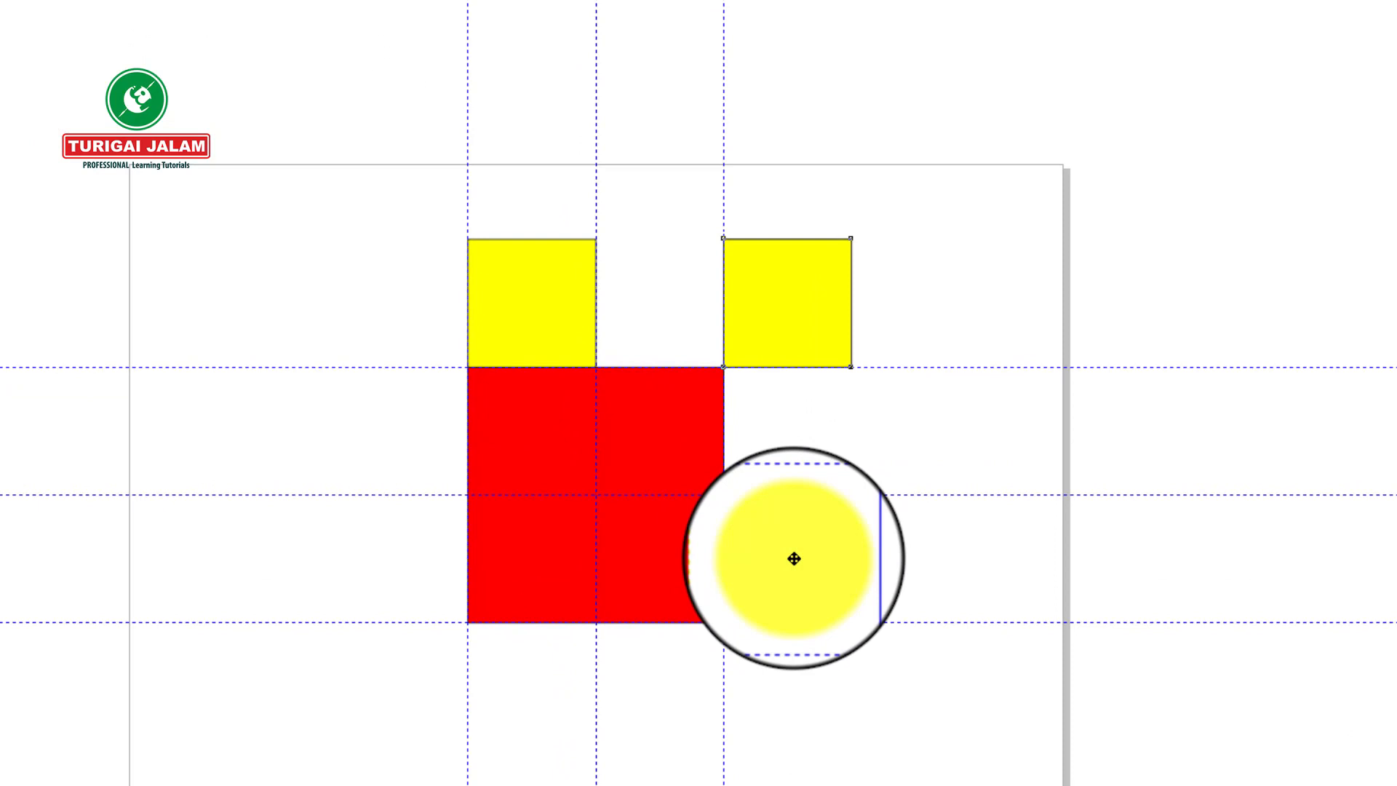
left_click_drag(794, 559, 873, 552)
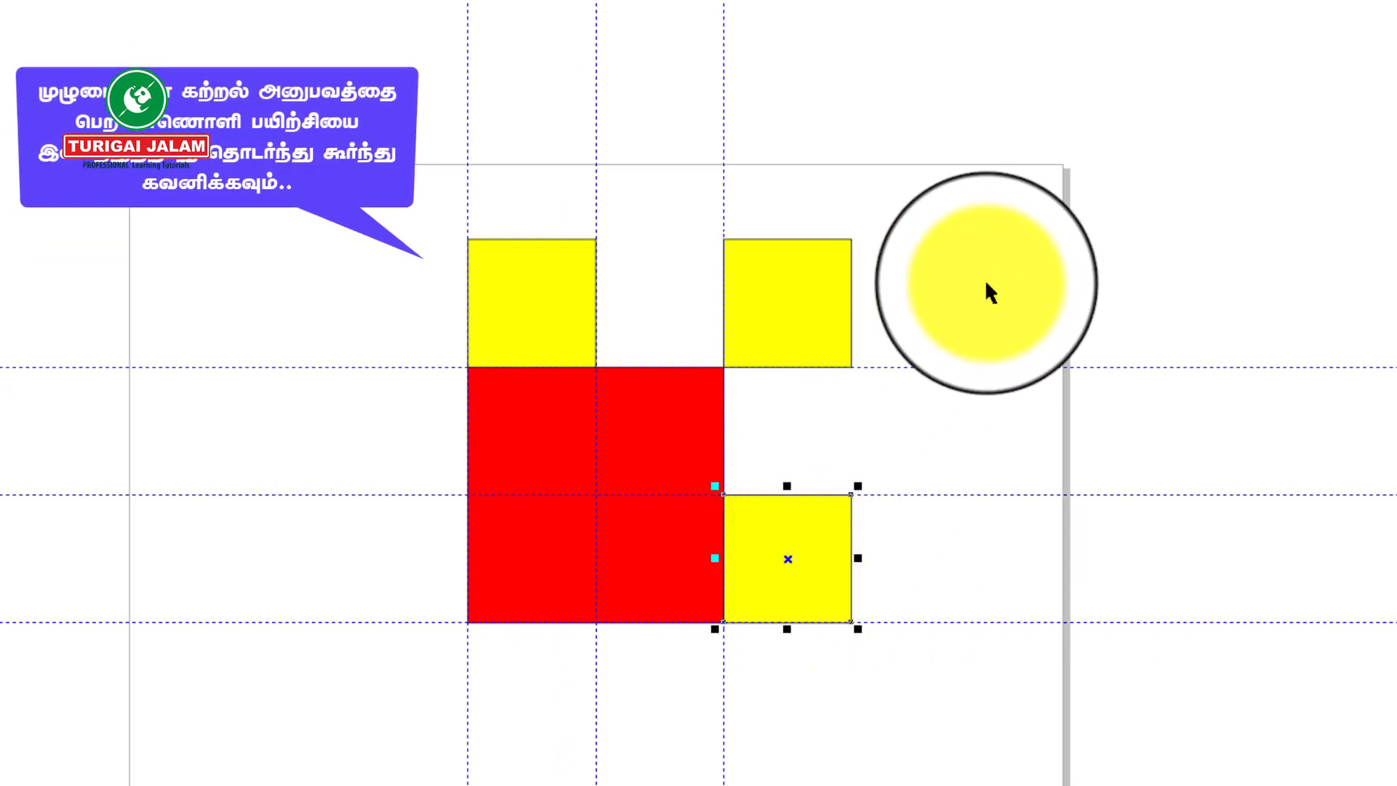
left_click(575, 297)
left_click(767, 301)
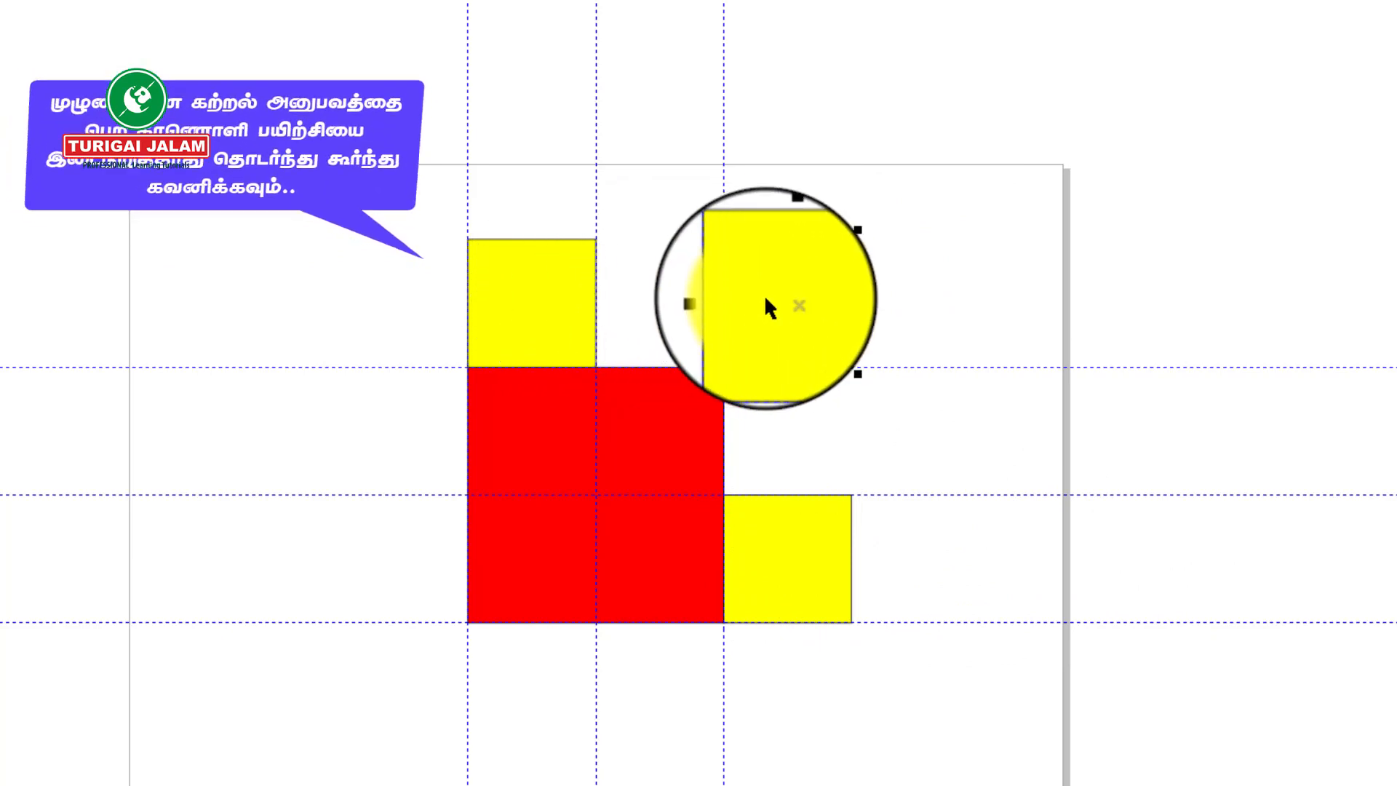
left_click_drag(764, 299, 815, 267)
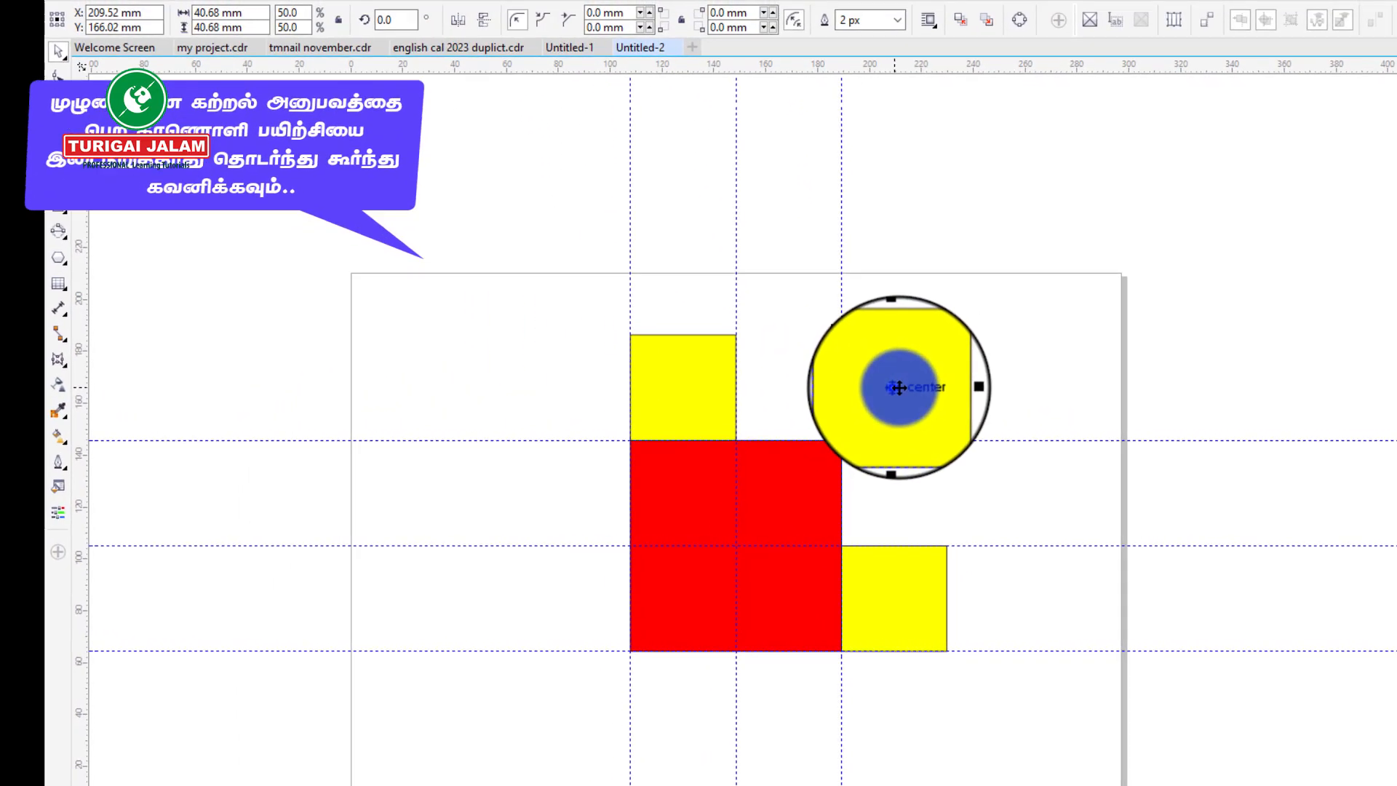
left_click(1244, 364)
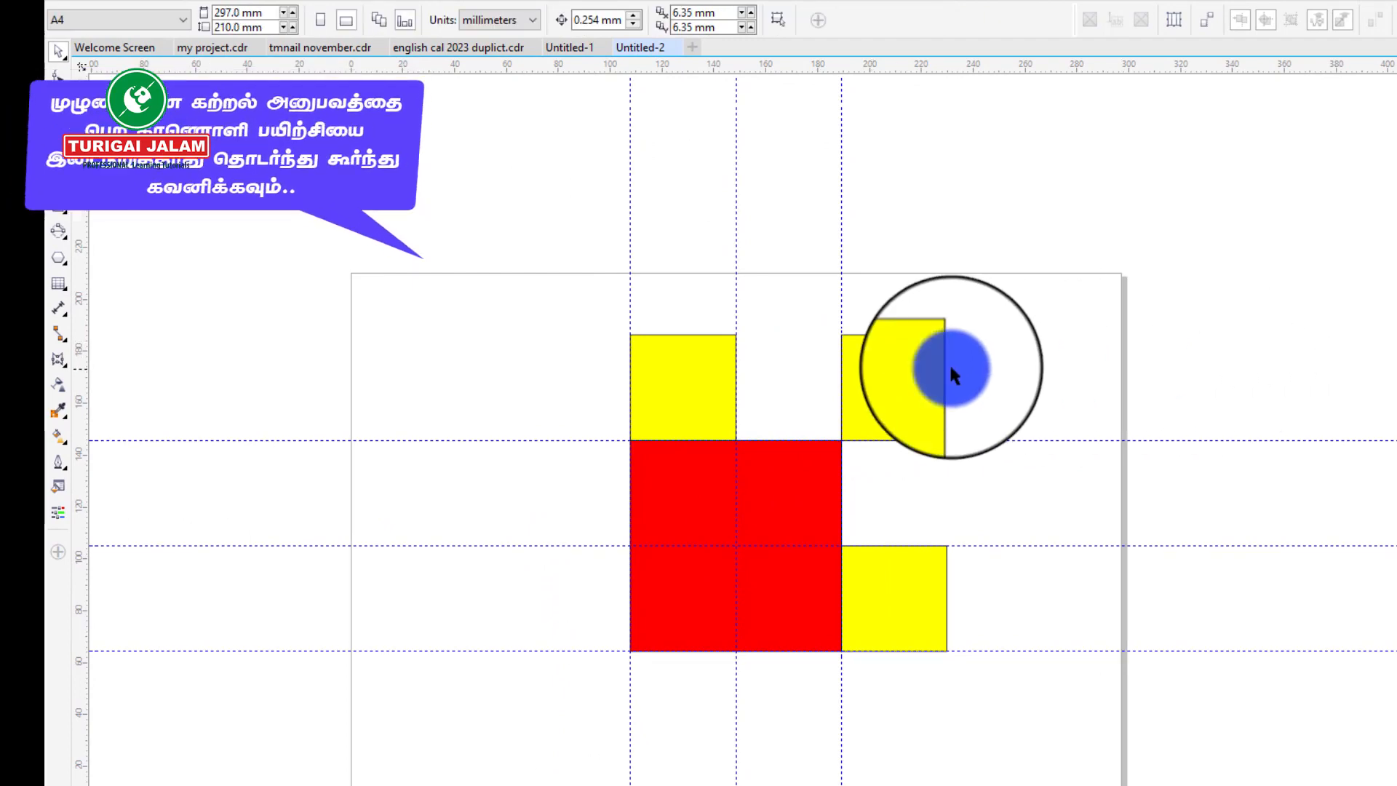
left_click(886, 372)
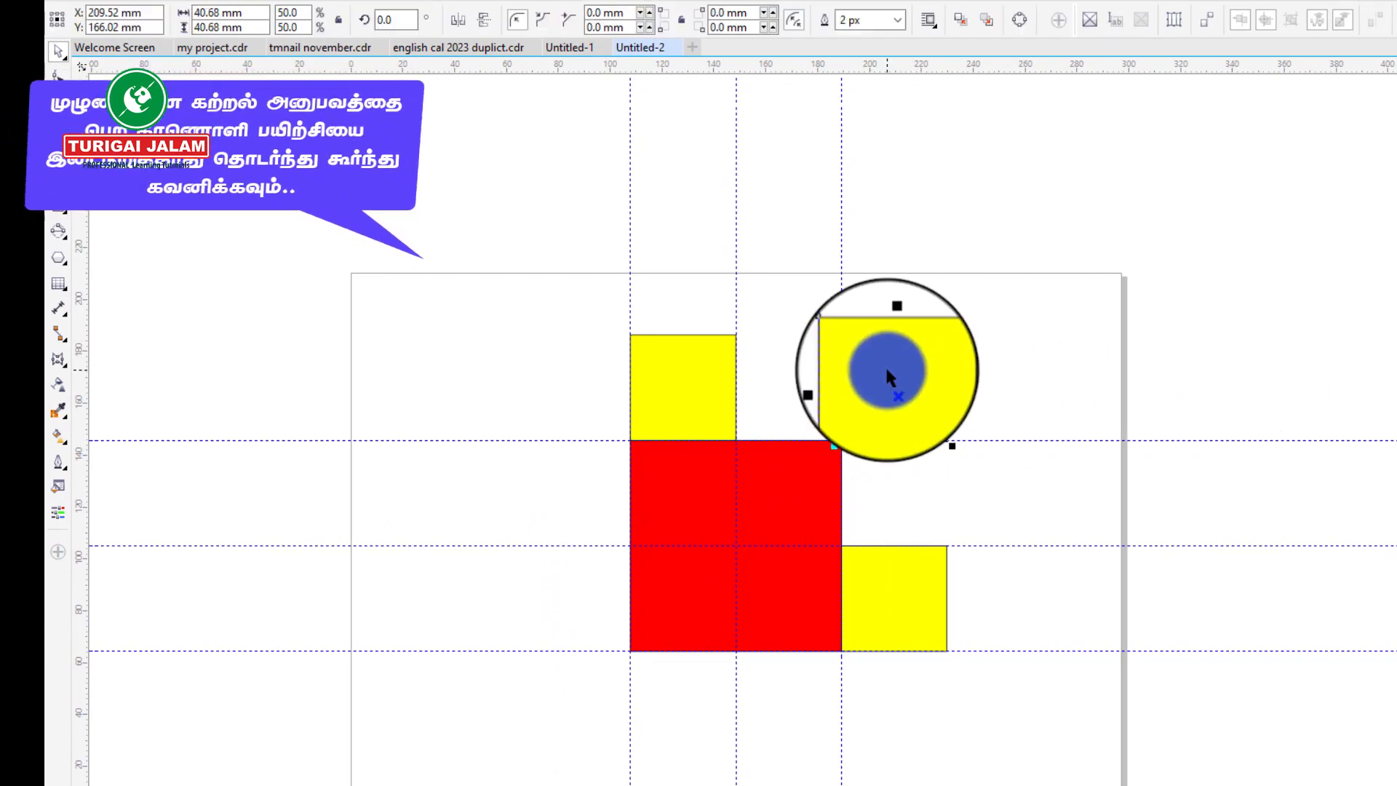
left_click(1300, 320)
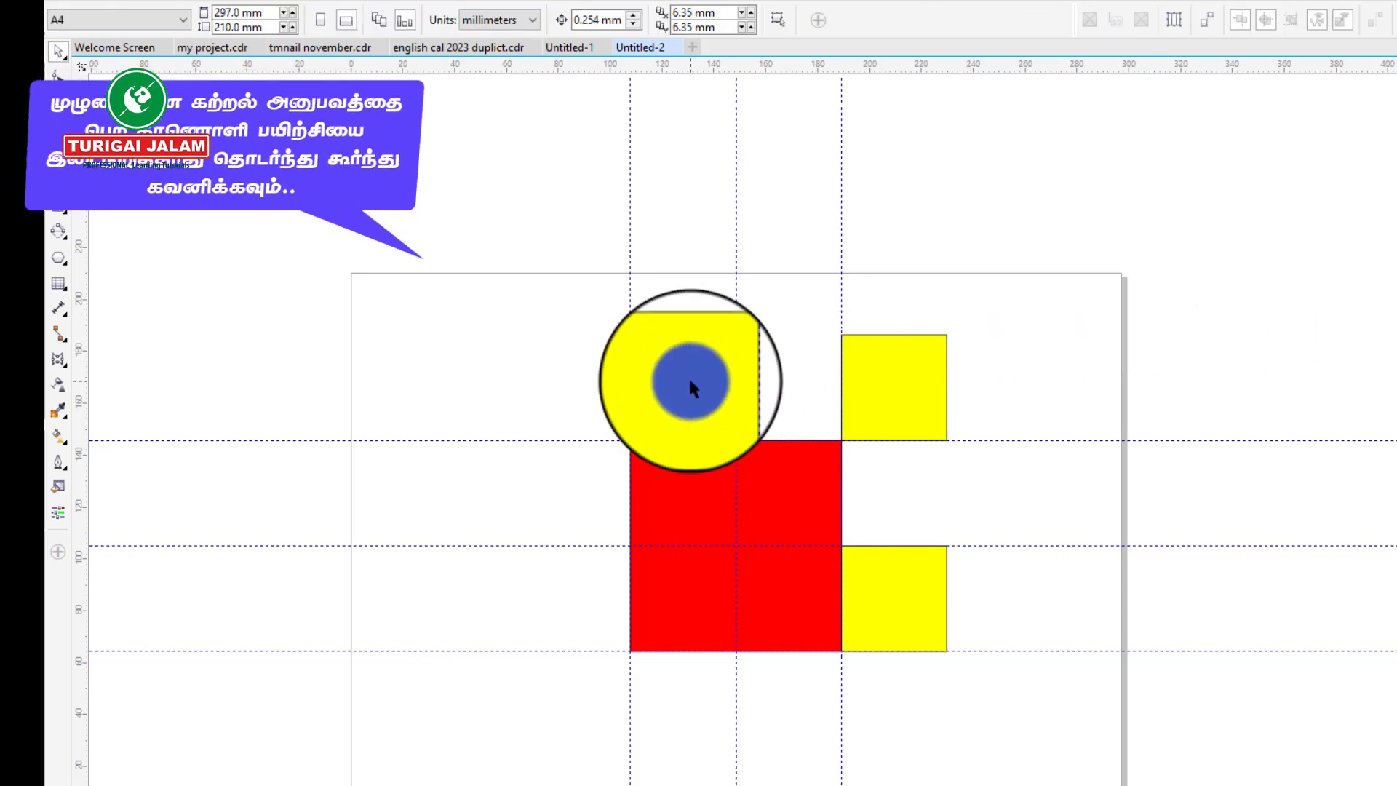
- Delete the yellow square outside the red square's upper-right corner
left_click(690, 384)
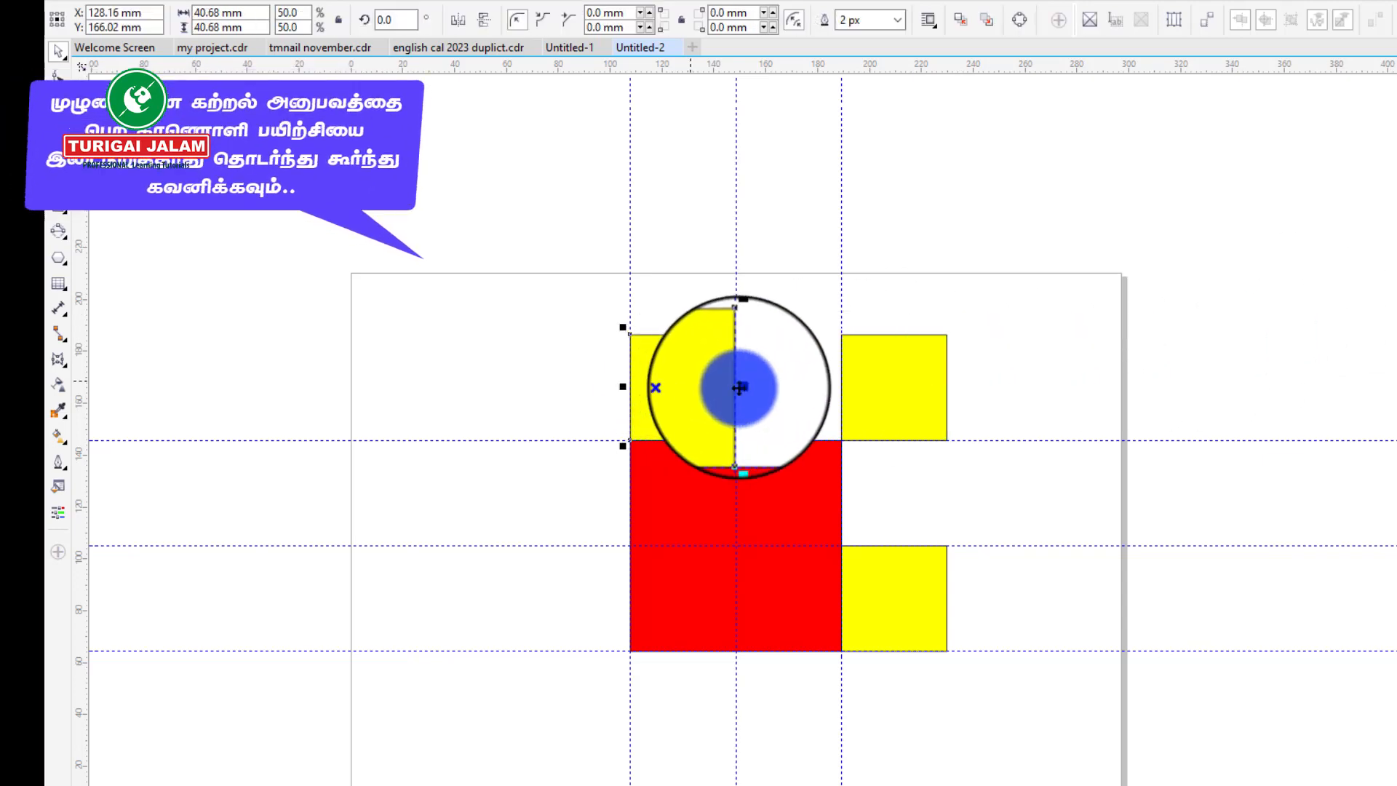
left_click(896, 391)
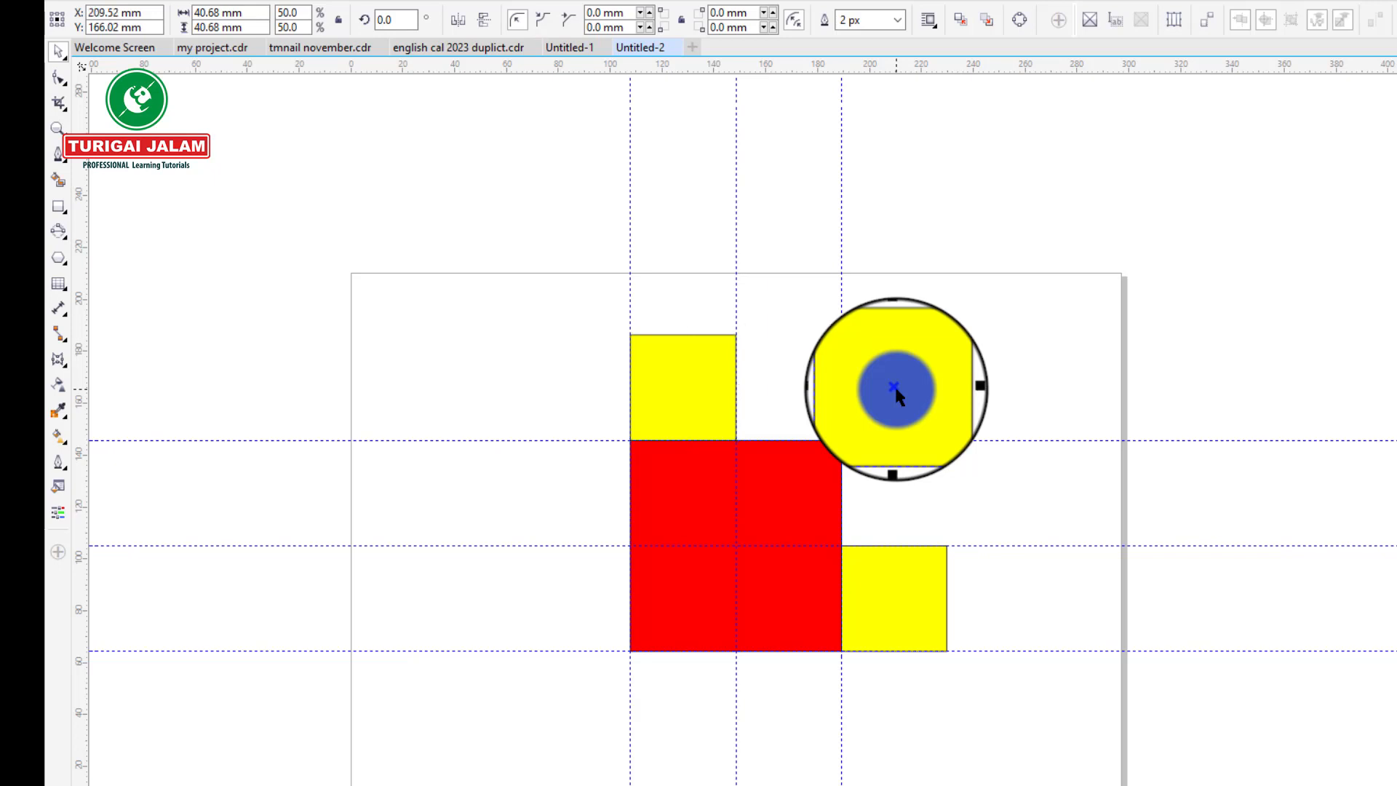
key("Delete")
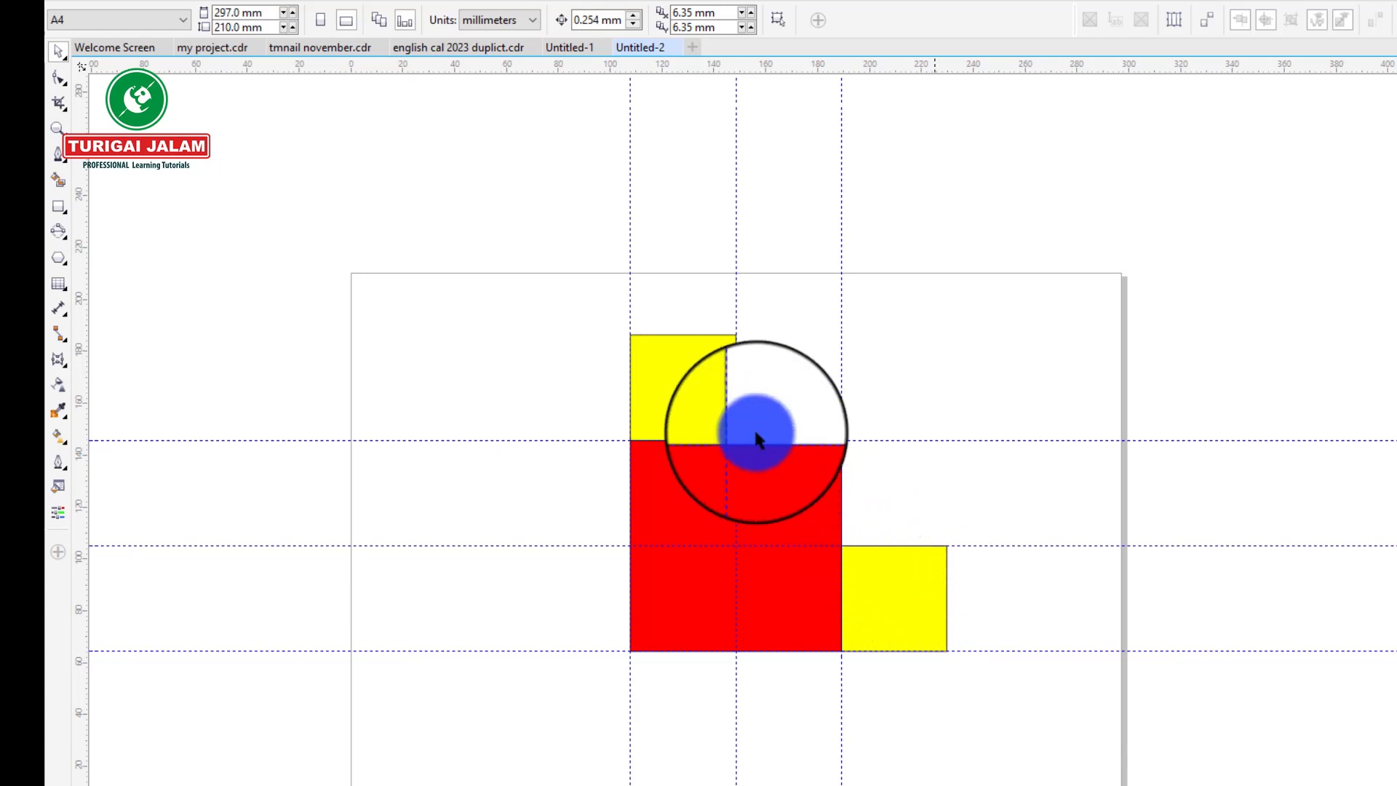
- Stretch the upper yellow square across the red square's full width and the side yellow square up to its full height
left_click(698, 377)
left_click_drag(701, 383, 842, 383)
left_click(906, 597)
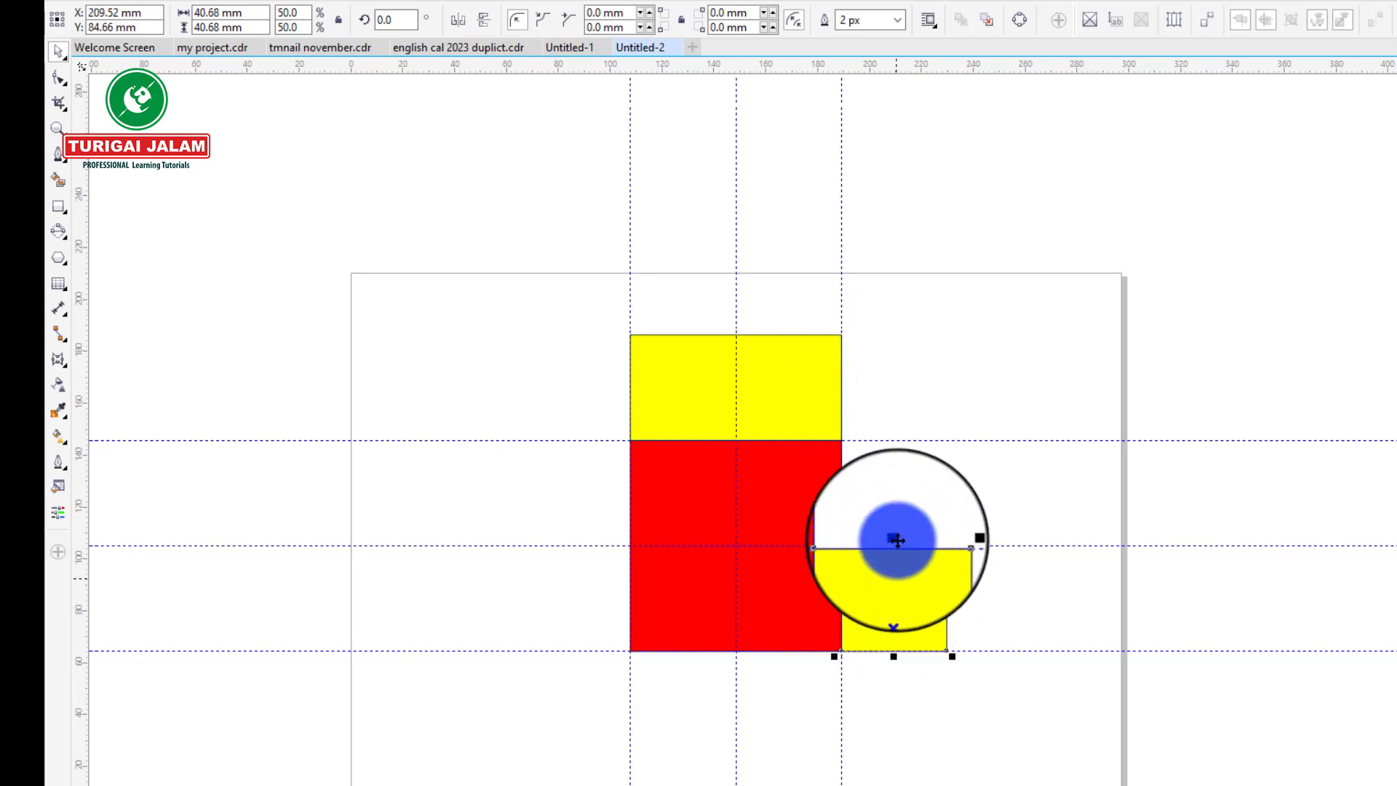
left_click_drag(897, 539, 894, 437)
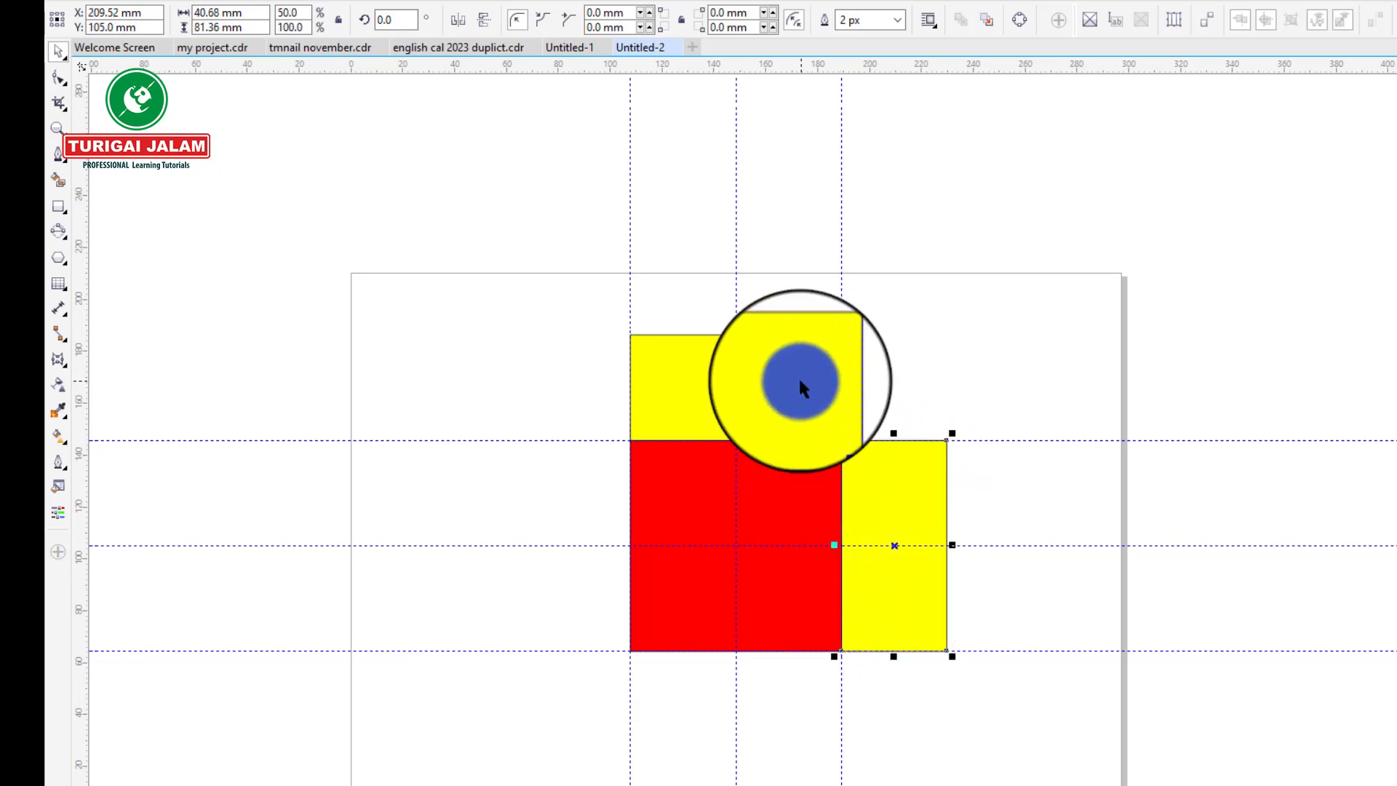
- Place a vertical guideline along the side yellow rectangle's outer edge and a horizontal one along the upper yellow rectangle's top edge
left_click(800, 384)
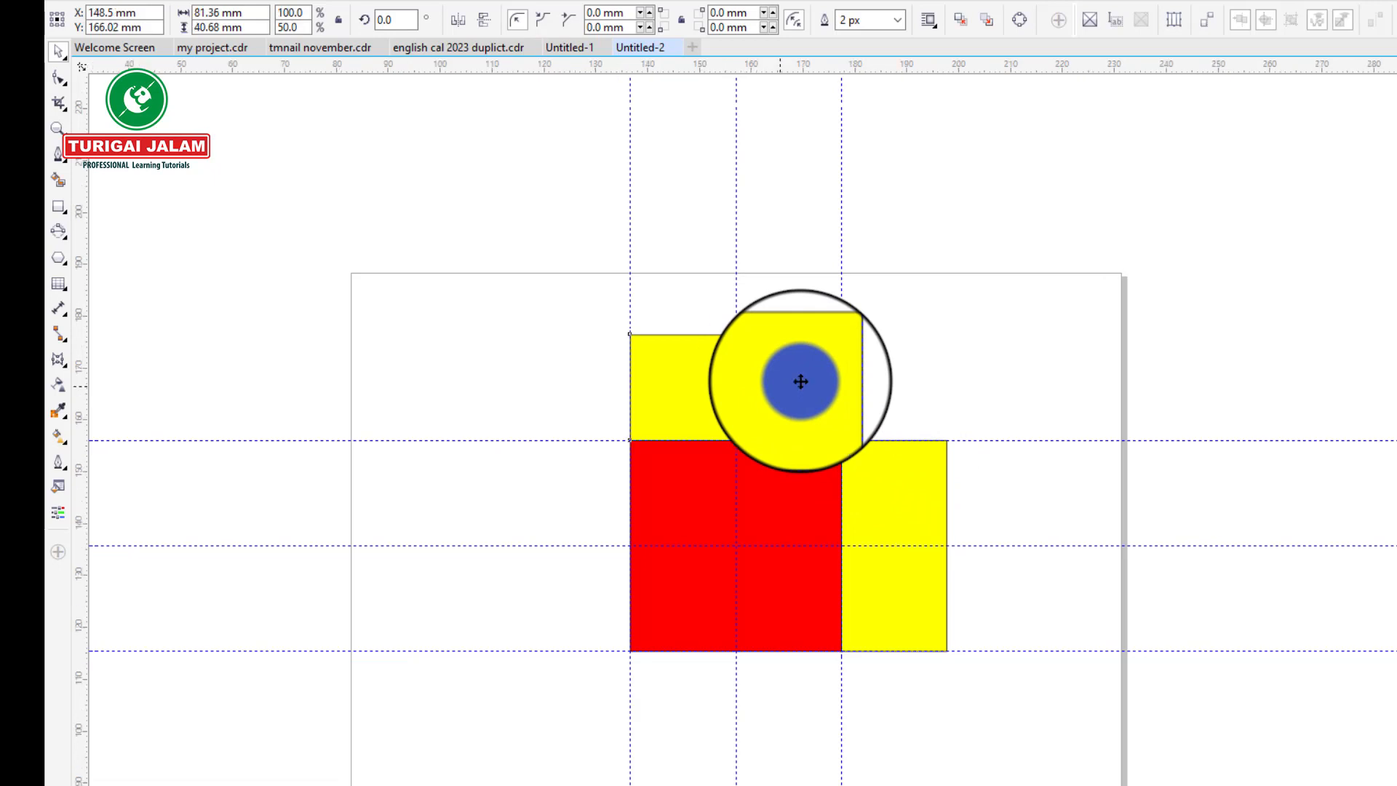
scroll(800, 381, "up", 2)
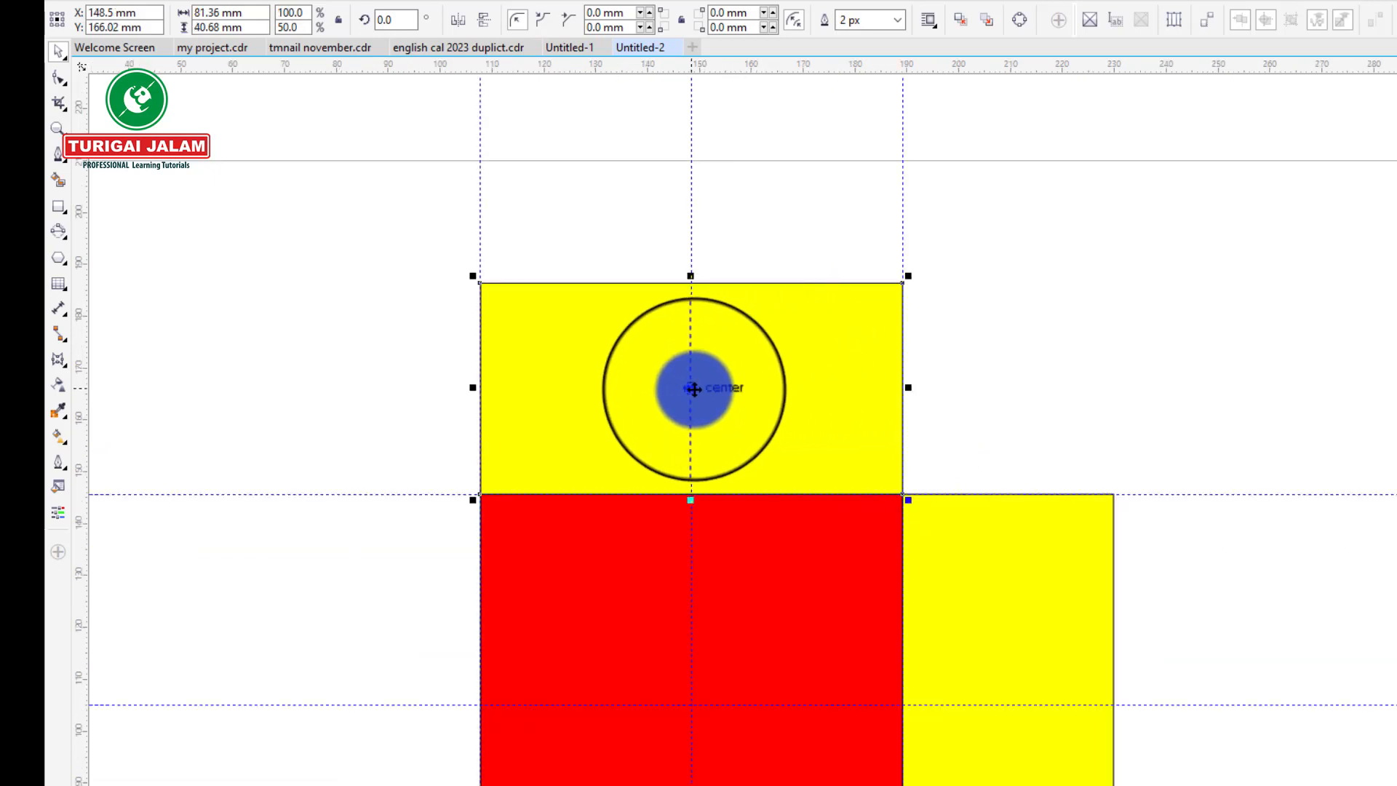
left_click(694, 389)
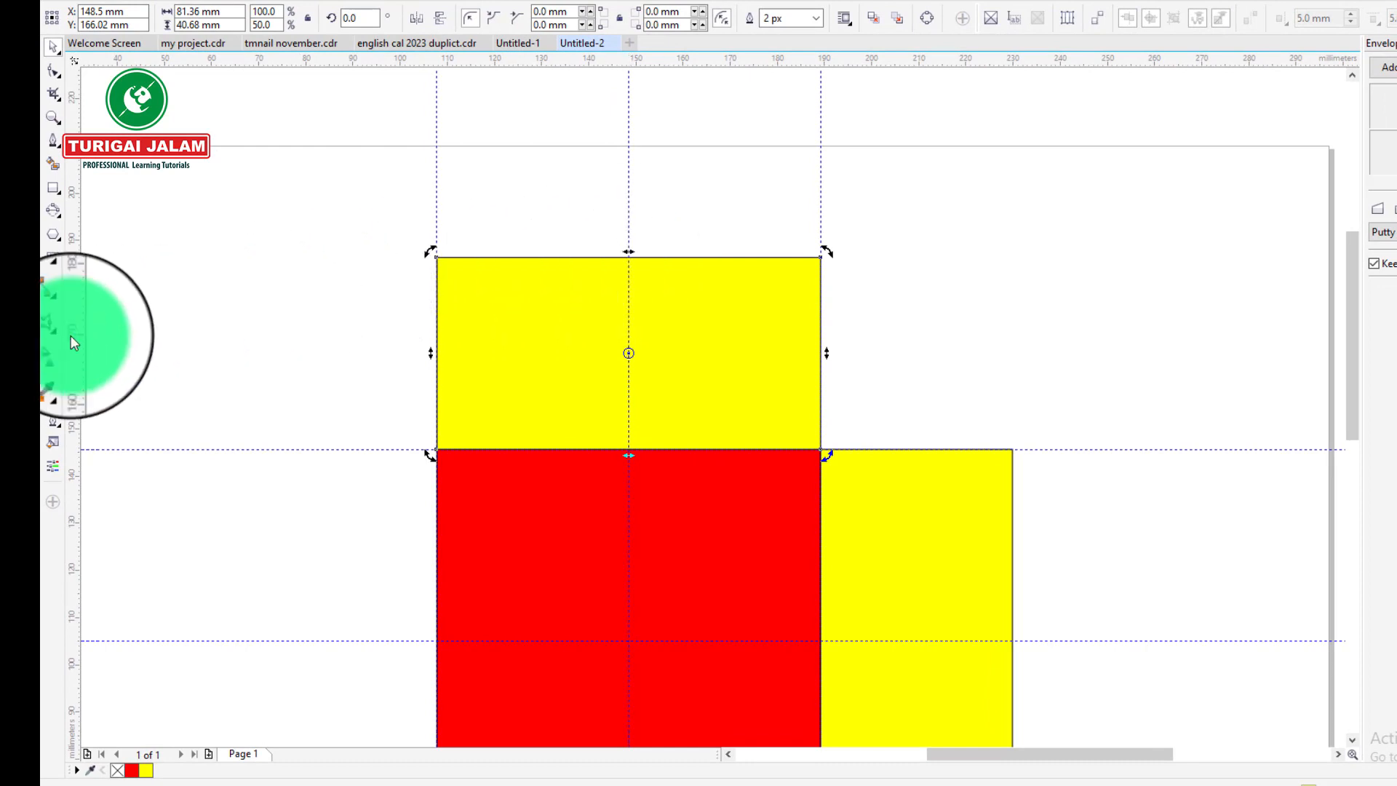
left_click_drag(73, 342, 1015, 532)
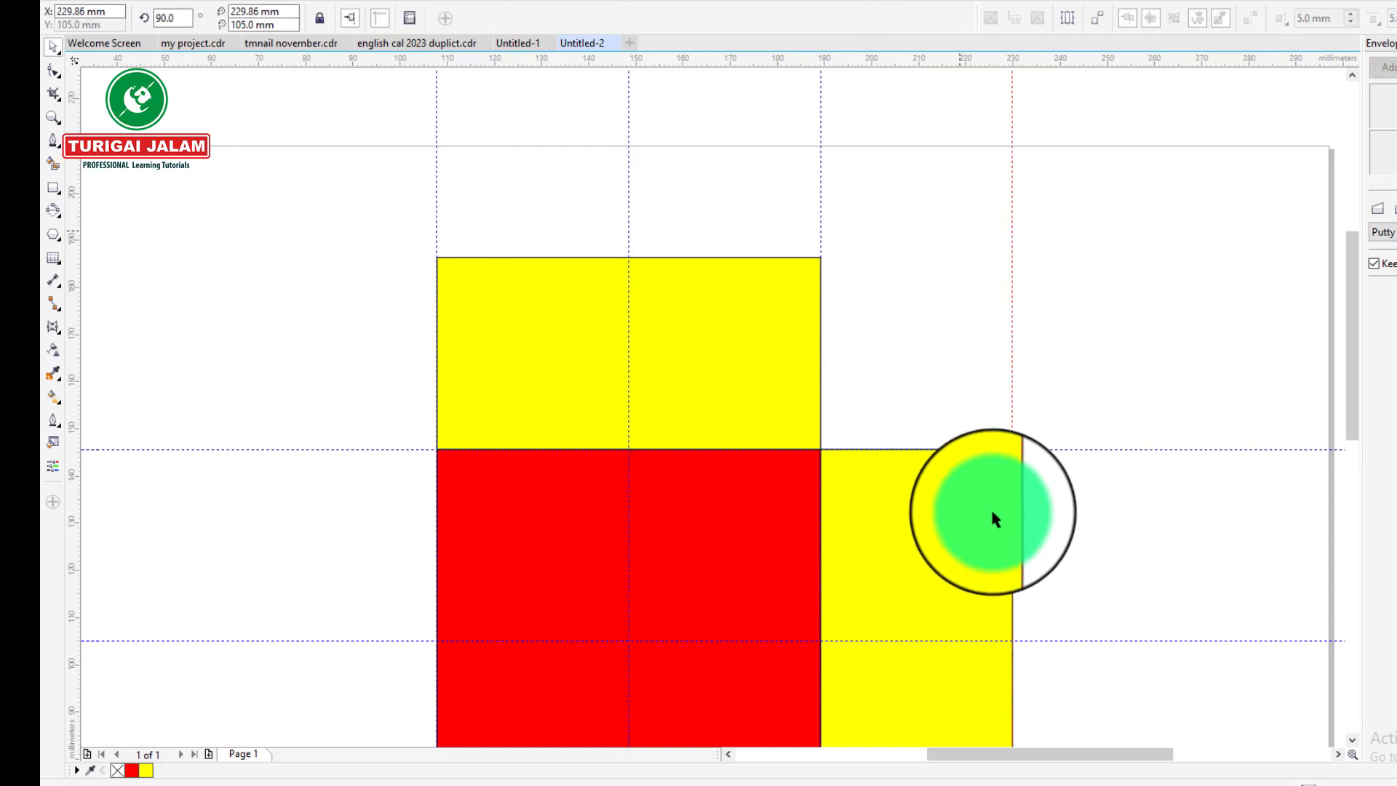
left_click(724, 268)
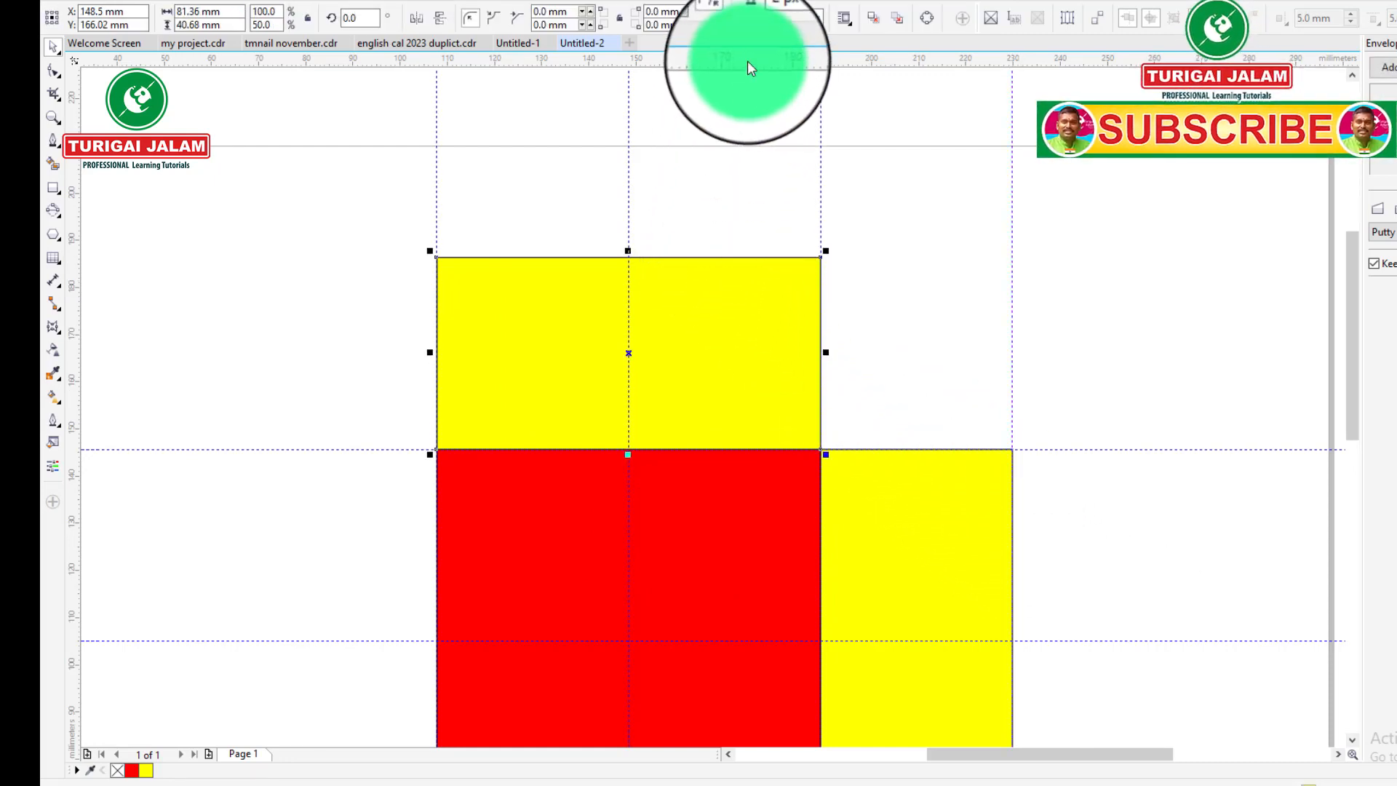
left_click_drag(749, 59, 750, 257)
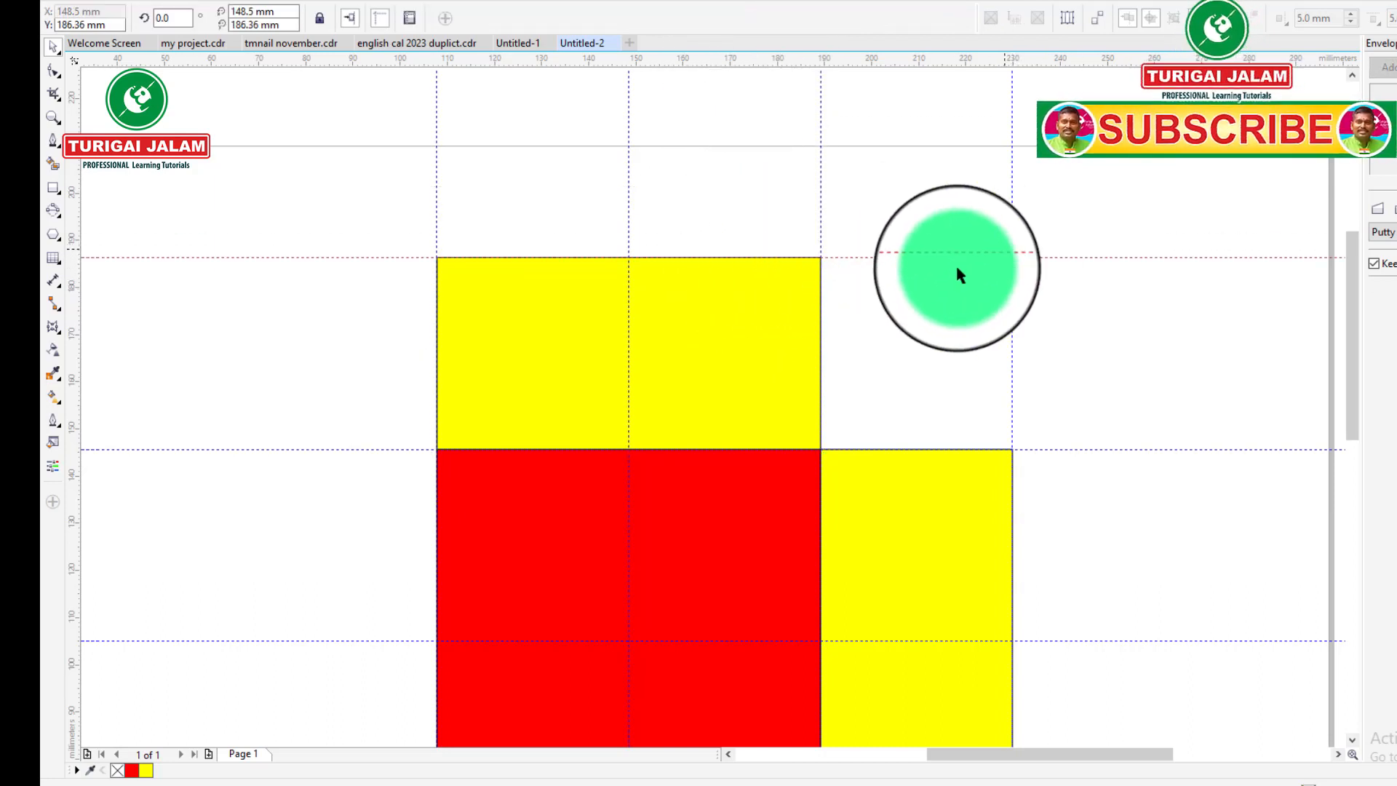
- Skew the upper yellow rectangle rightward until its top corners meet the centre and outermost right vertical guidelines
left_click(536, 349)
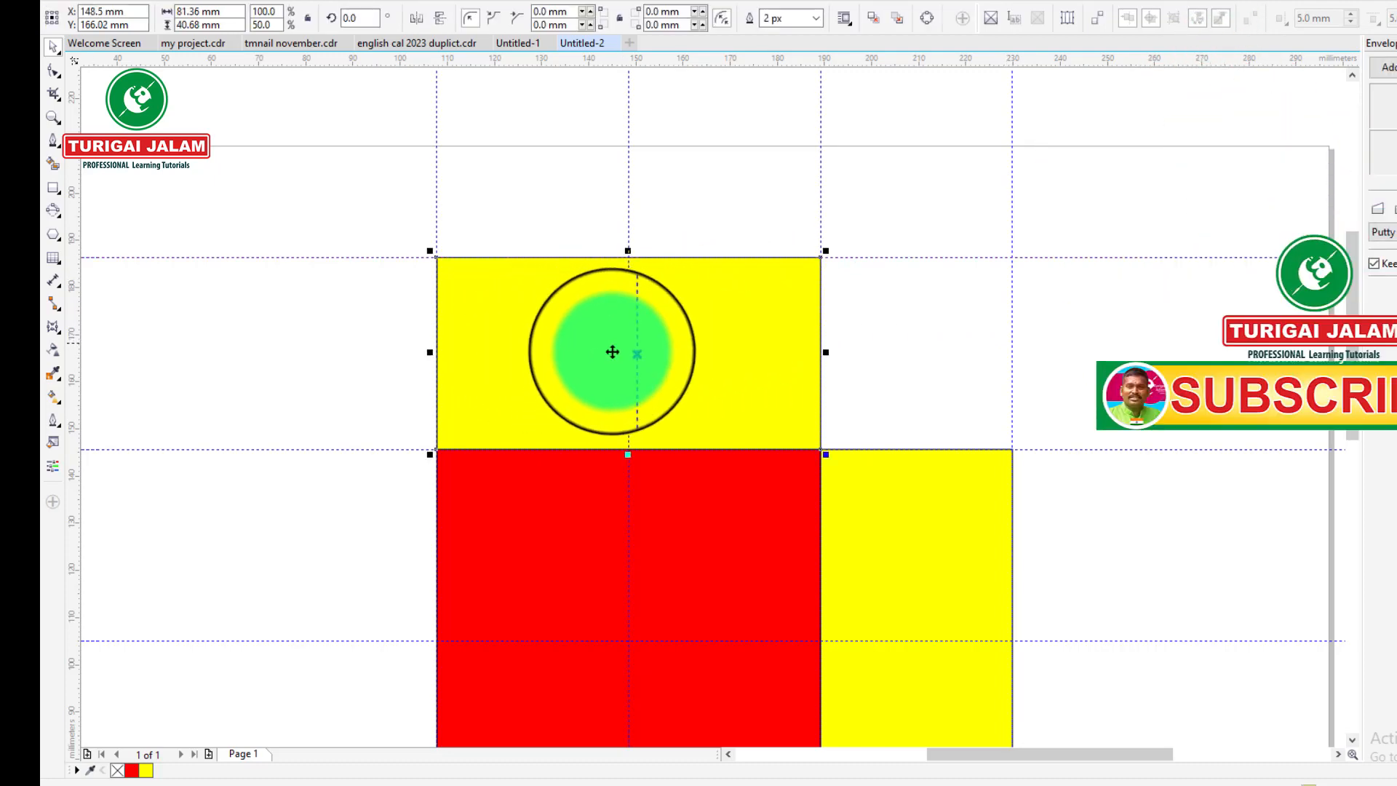
left_click_drag(612, 351, 631, 271)
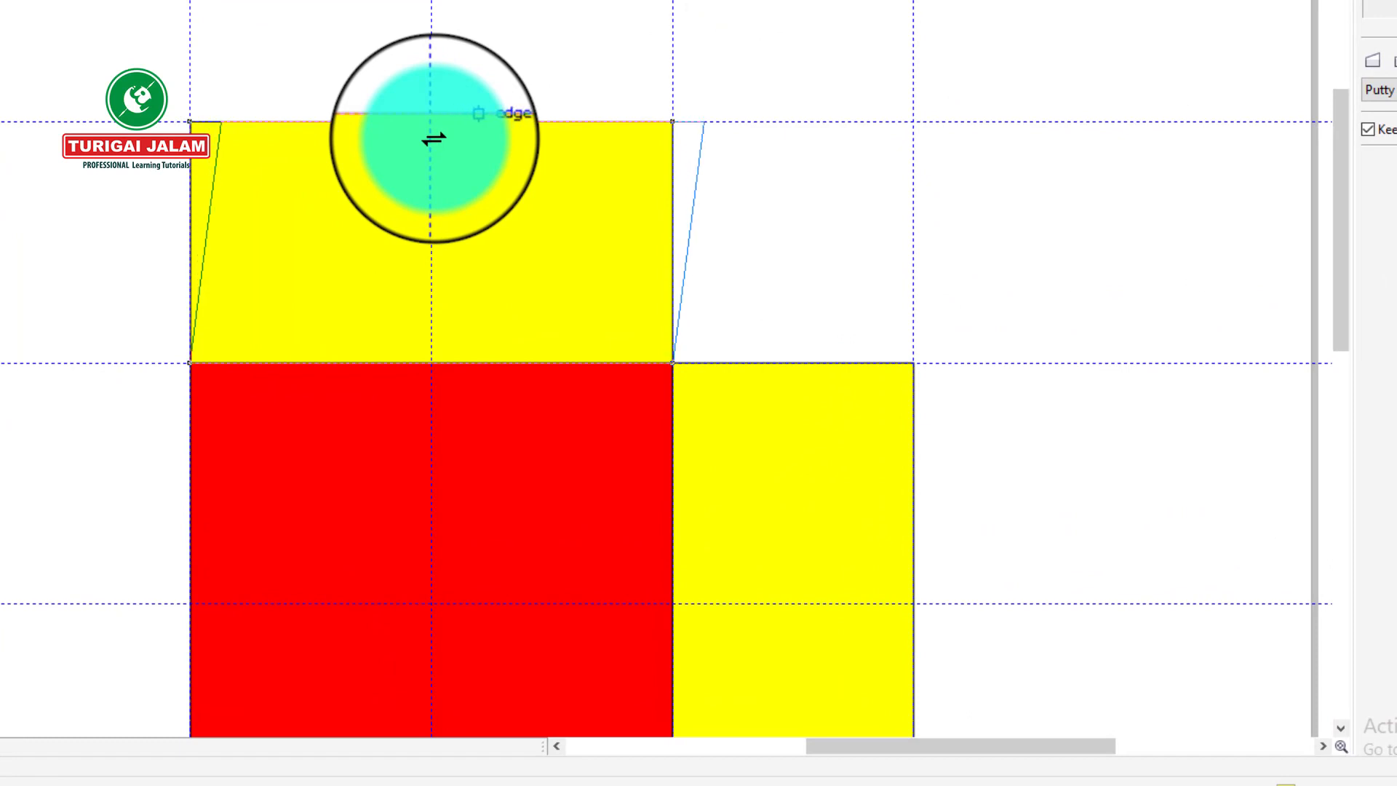
left_click_drag(433, 138, 635, 113)
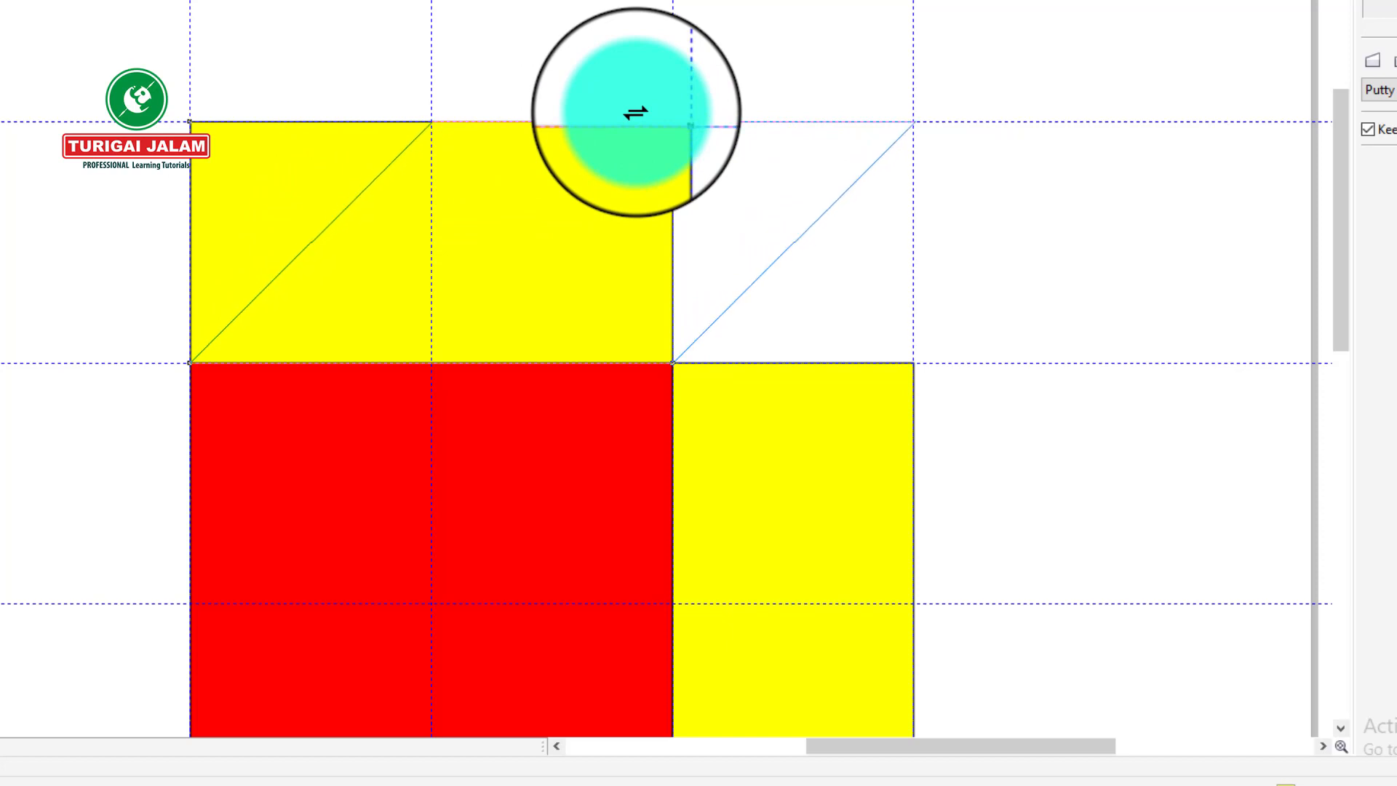
left_click_drag(636, 113, 679, 122)
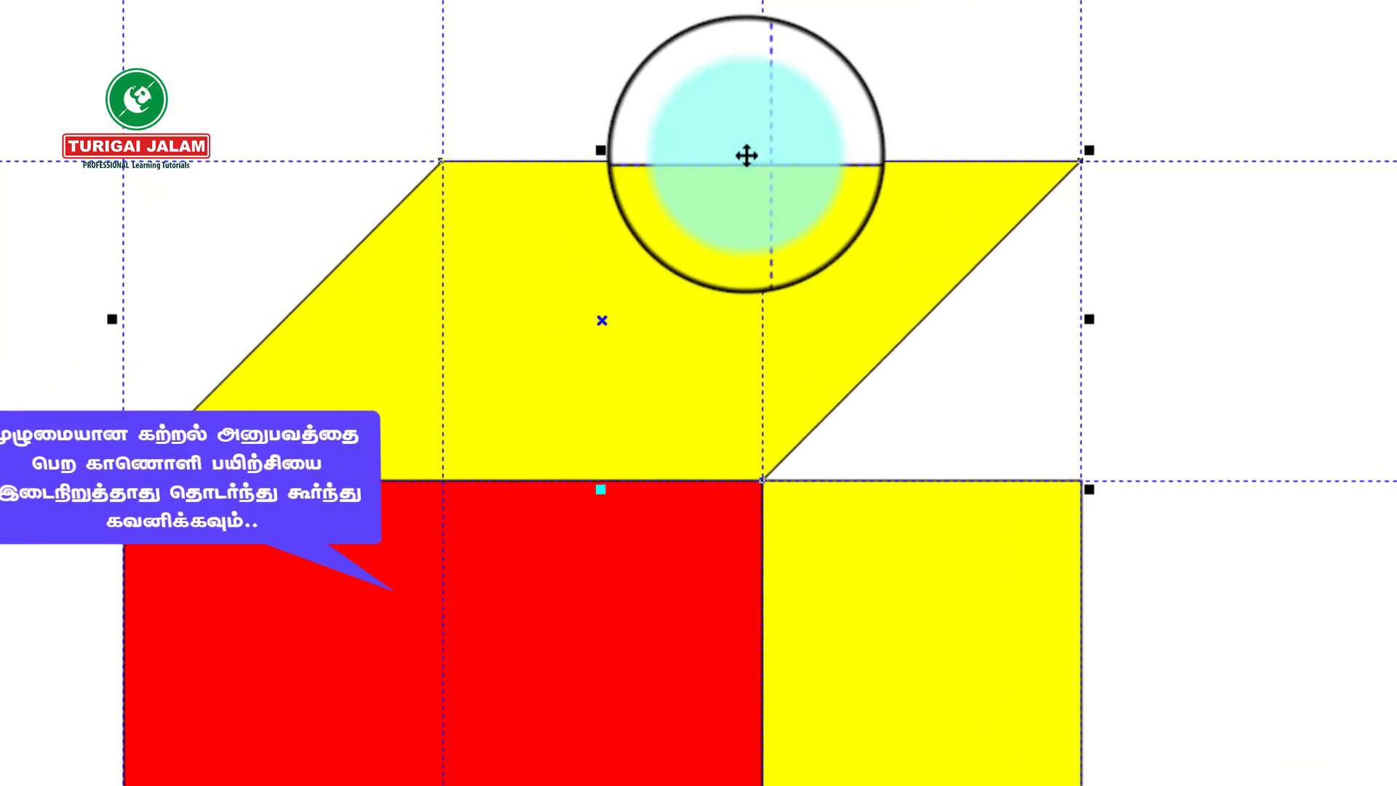
scroll(433, 123, "up", 2)
scroll(431, 145, "up", 3)
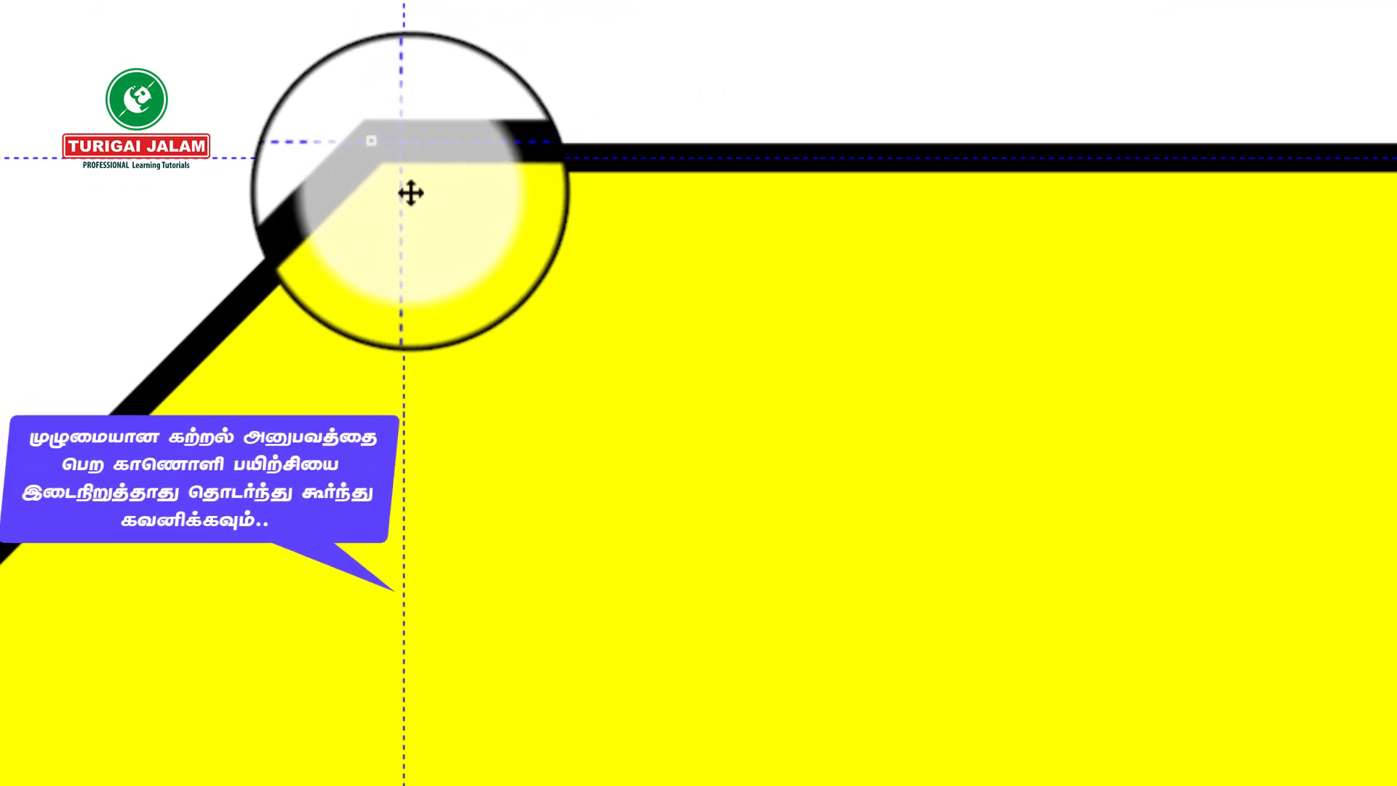
scroll(400, 173, "up", 3)
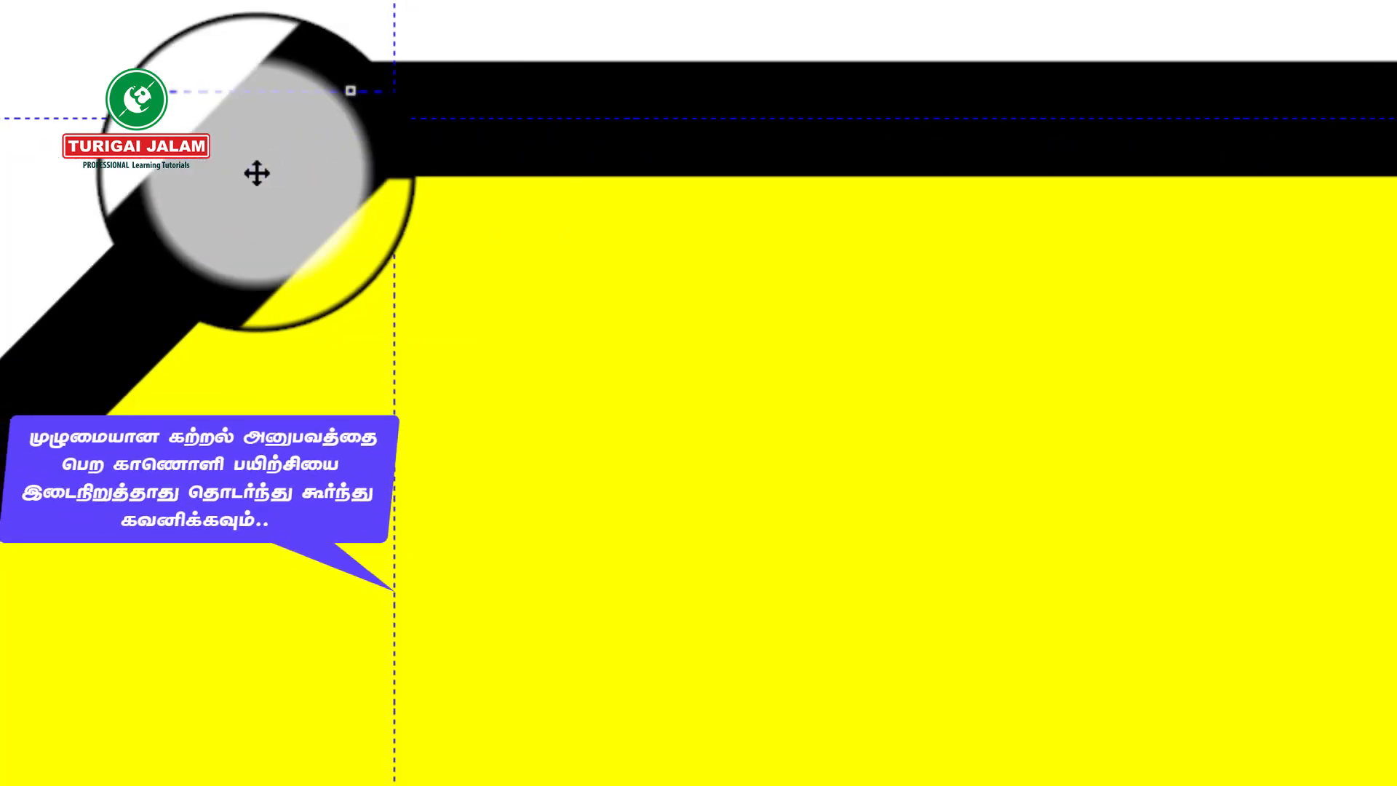
scroll(255, 172, "down", 3)
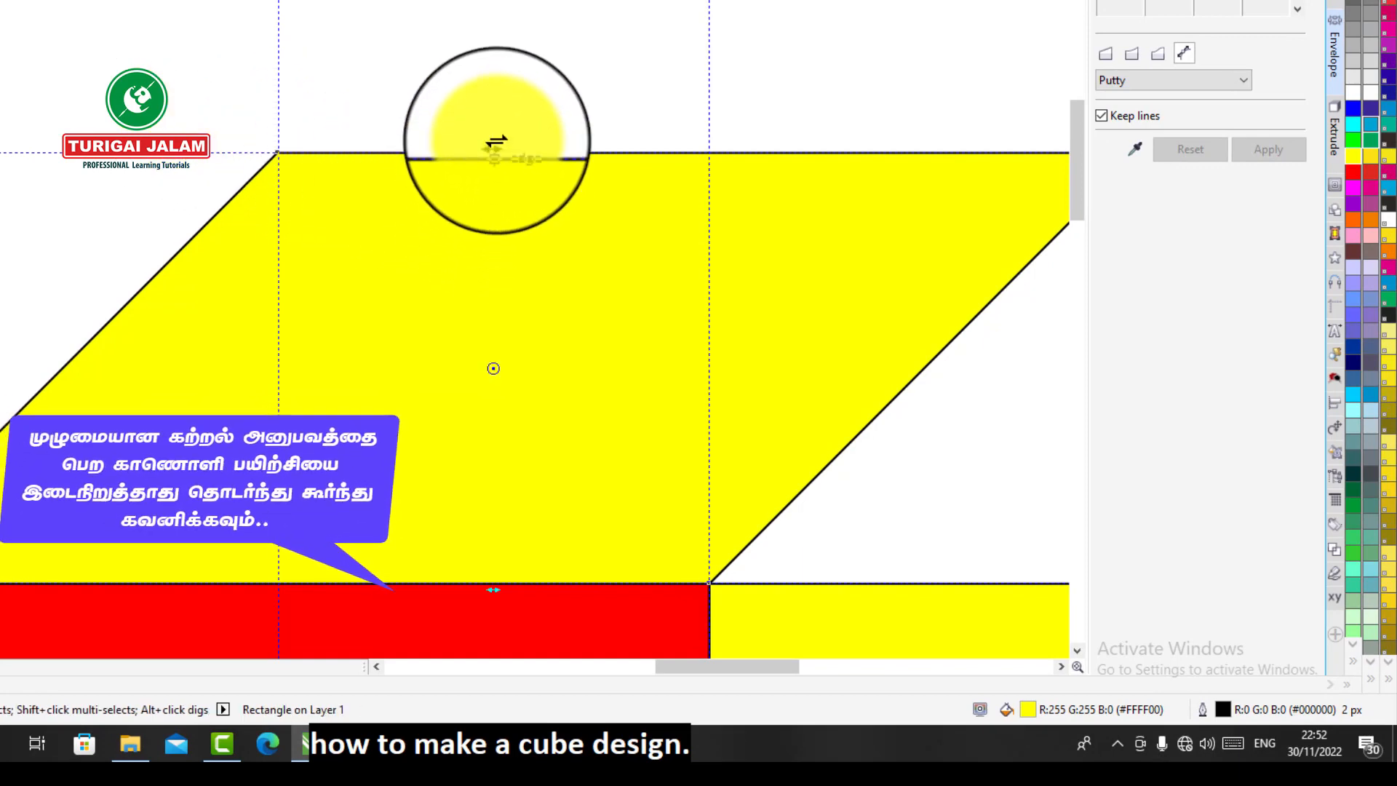
scroll(495, 146, "up", 3)
scroll(497, 140, "down", 2)
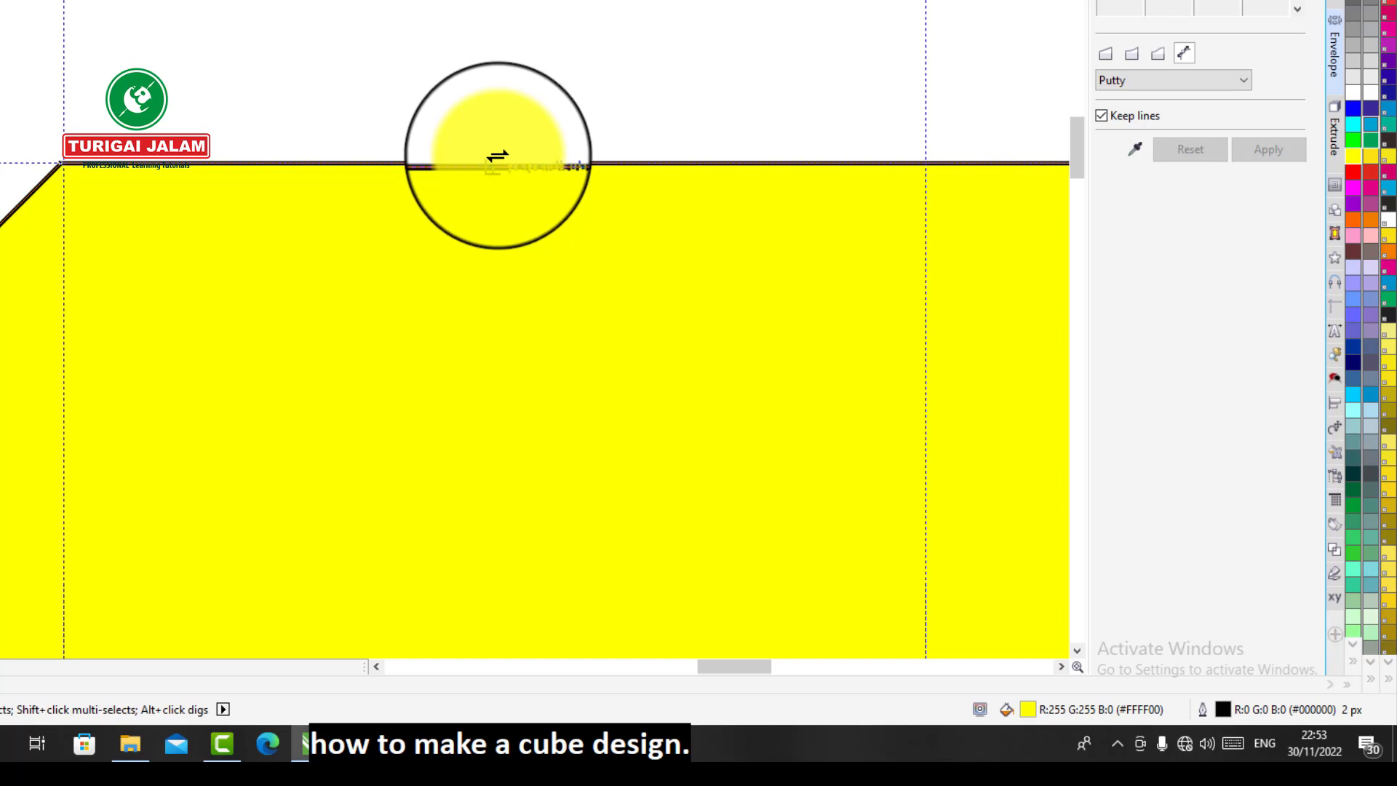
left_click_drag(498, 156, 500, 156)
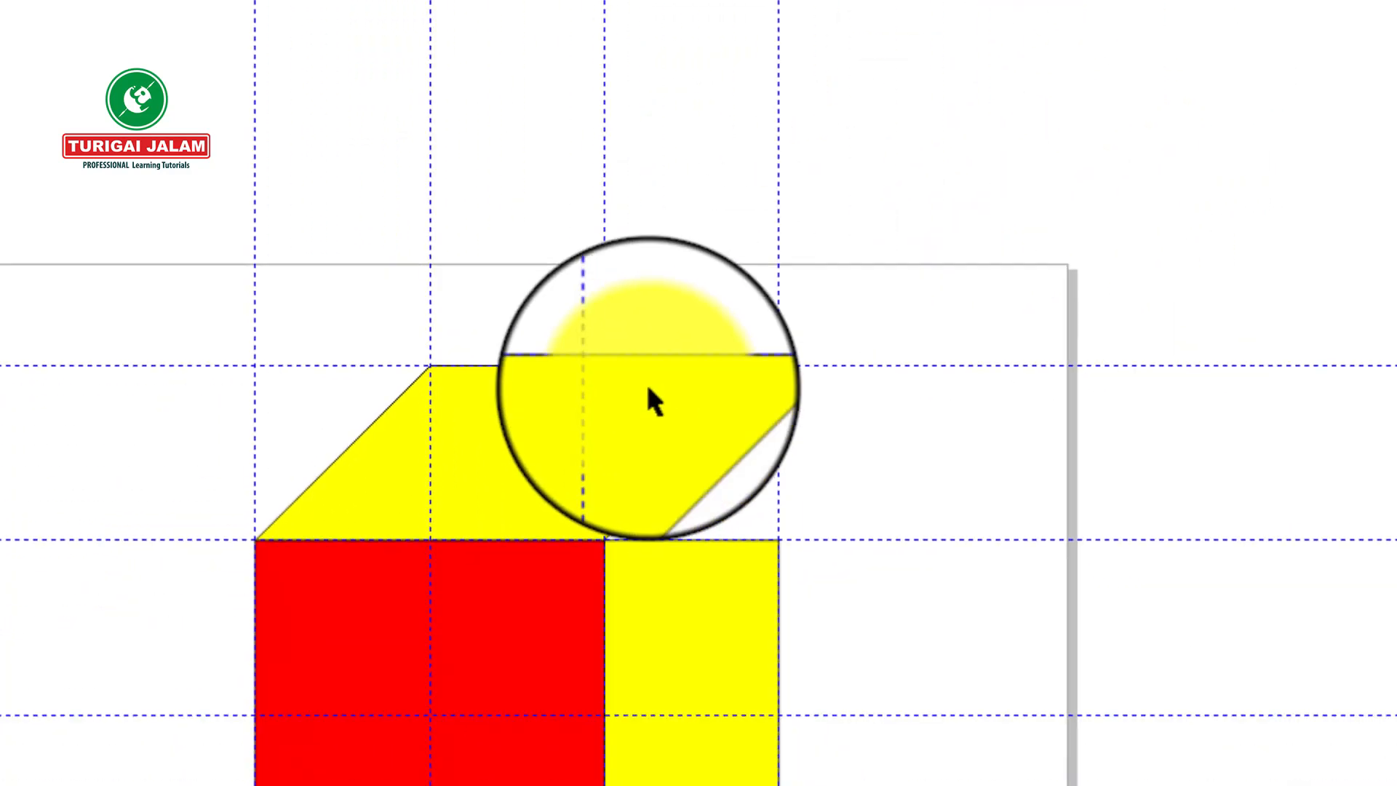
- Fill the skewed top face with purple and deselect it
left_click(1101, 669)
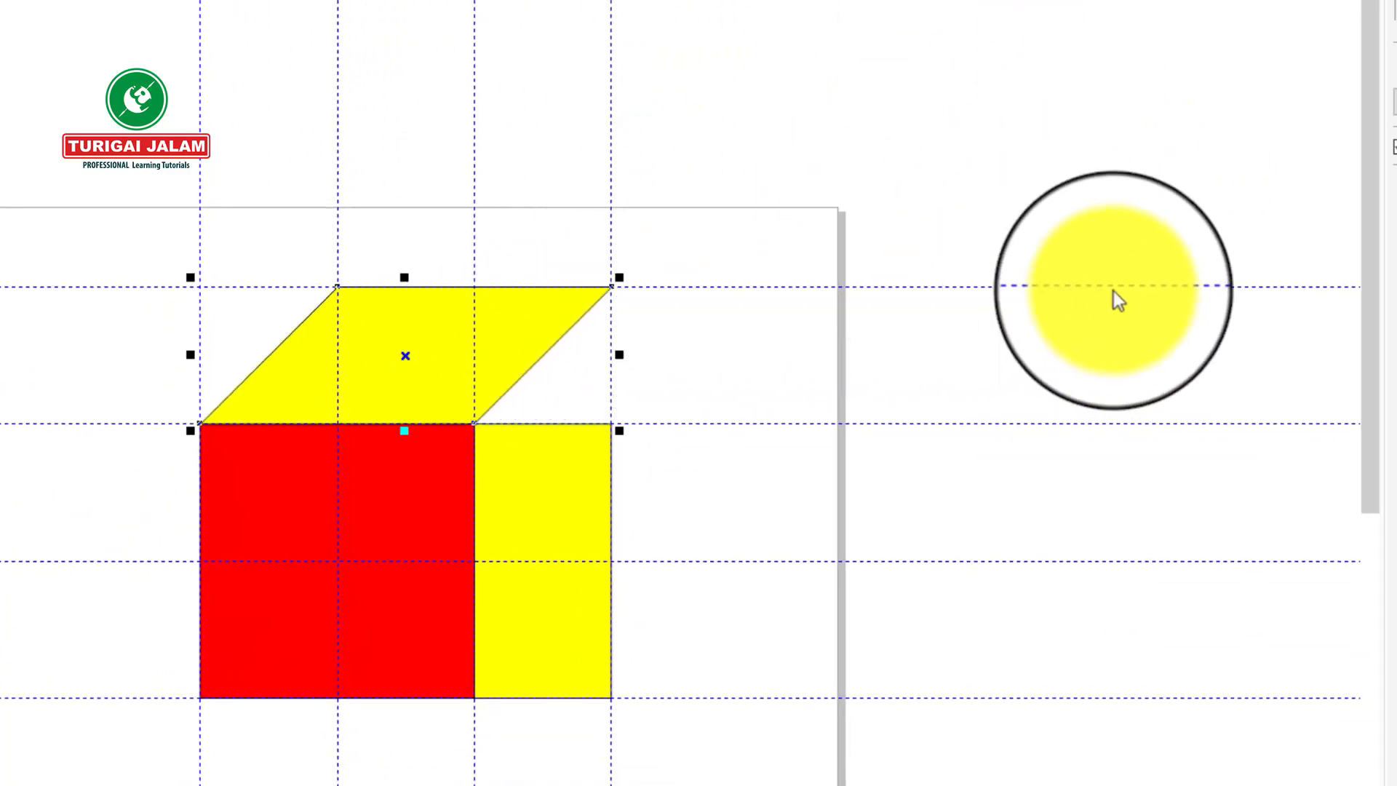
left_click(1395, 225)
left_click(630, 99)
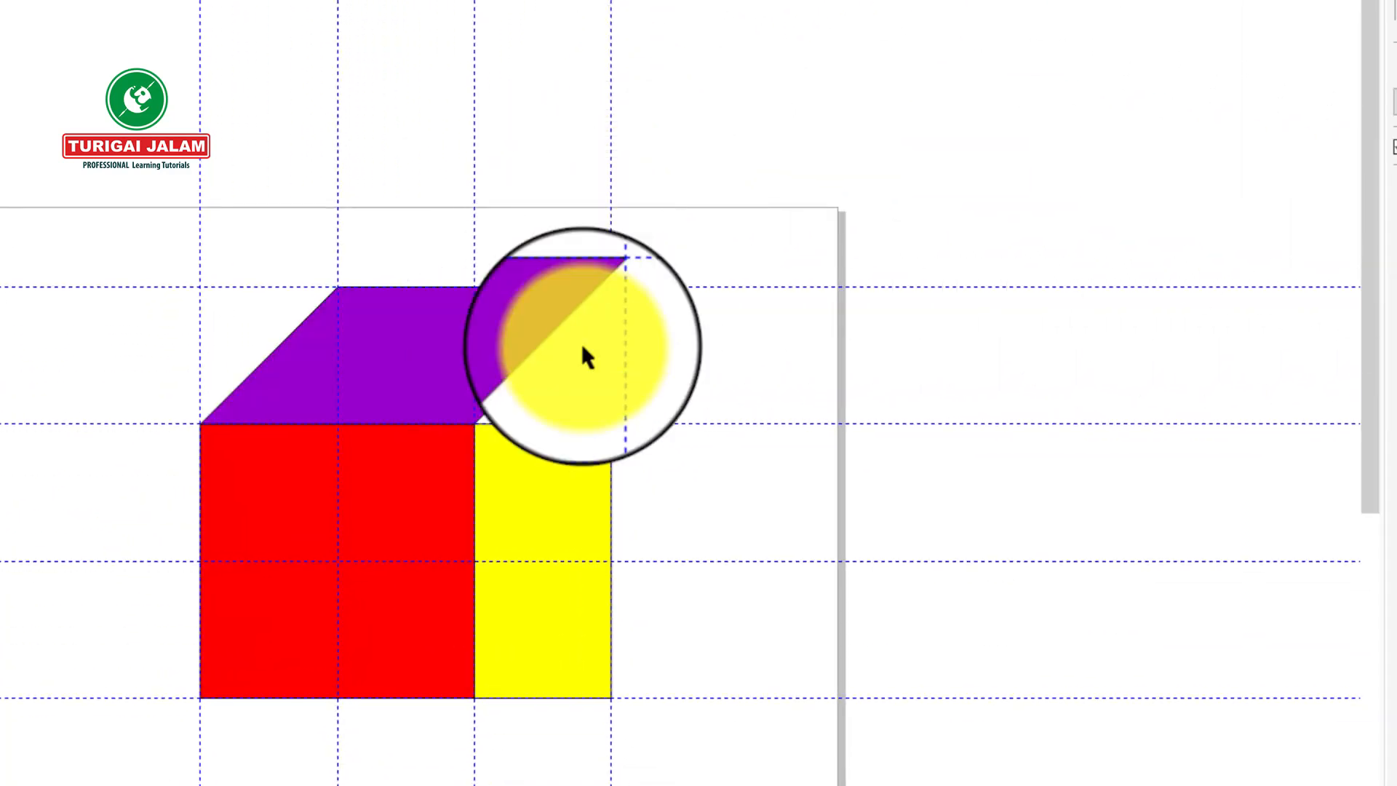
- Skew the side yellow rectangle upward until its outer top corner meets the purple face's upper-right corner
left_click(554, 493)
left_click(543, 561)
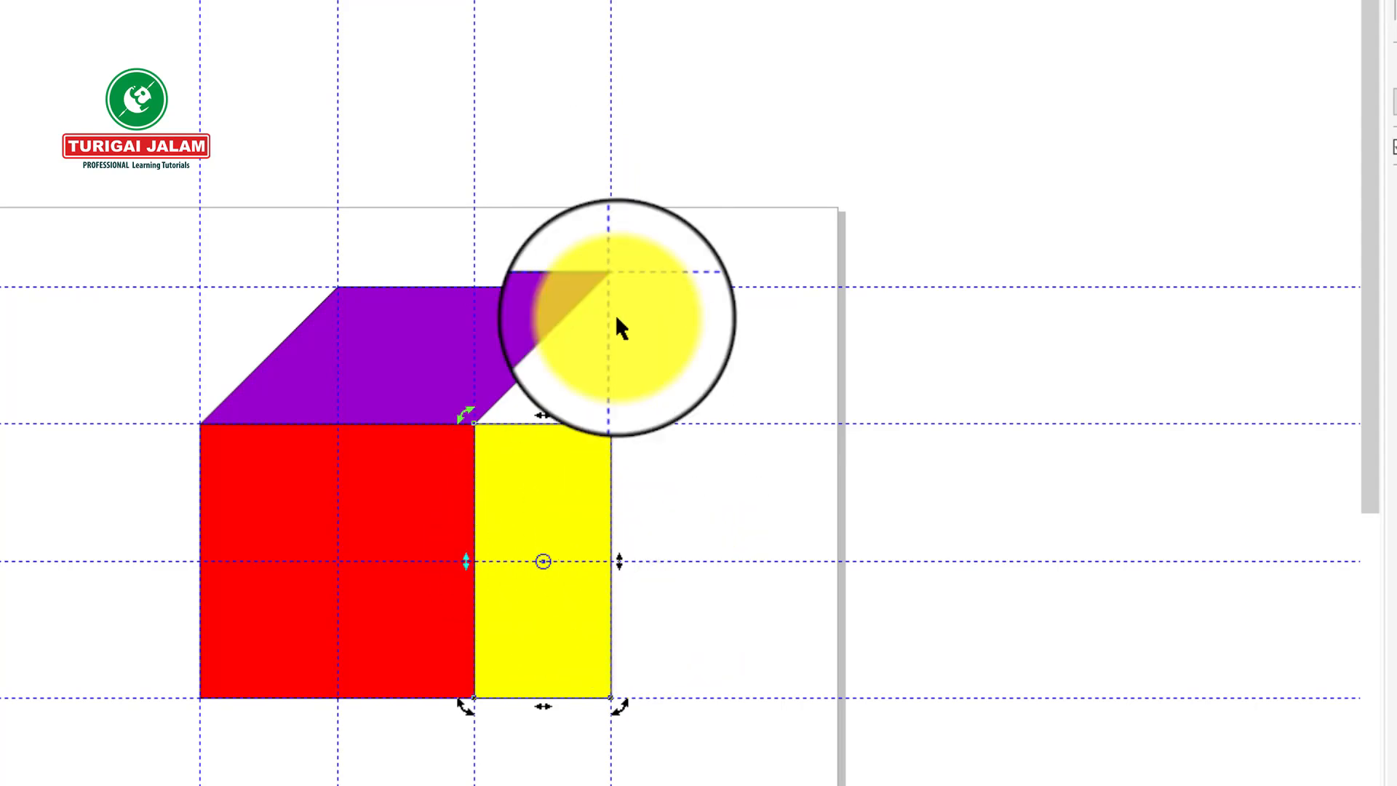
left_click(676, 300)
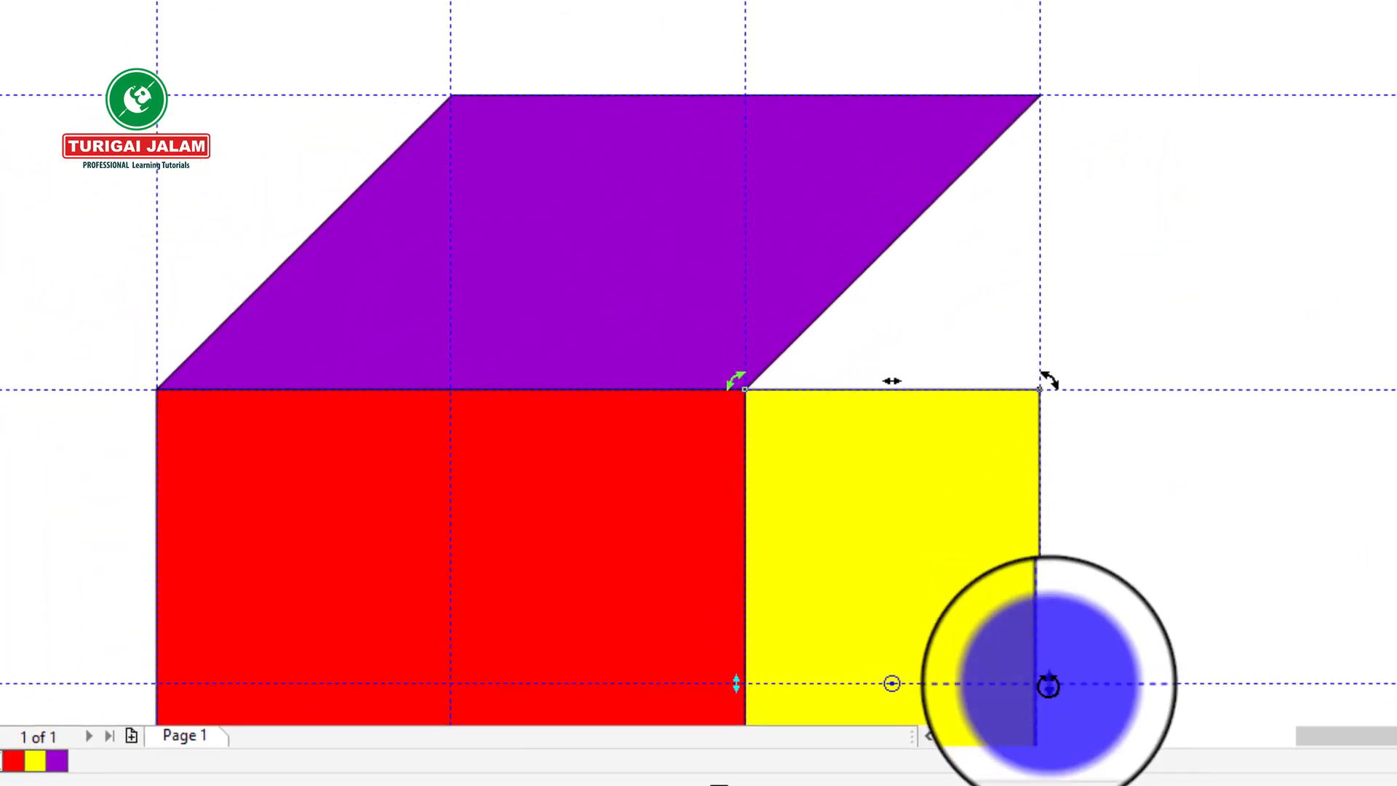
left_click_drag(1048, 684, 1040, 382)
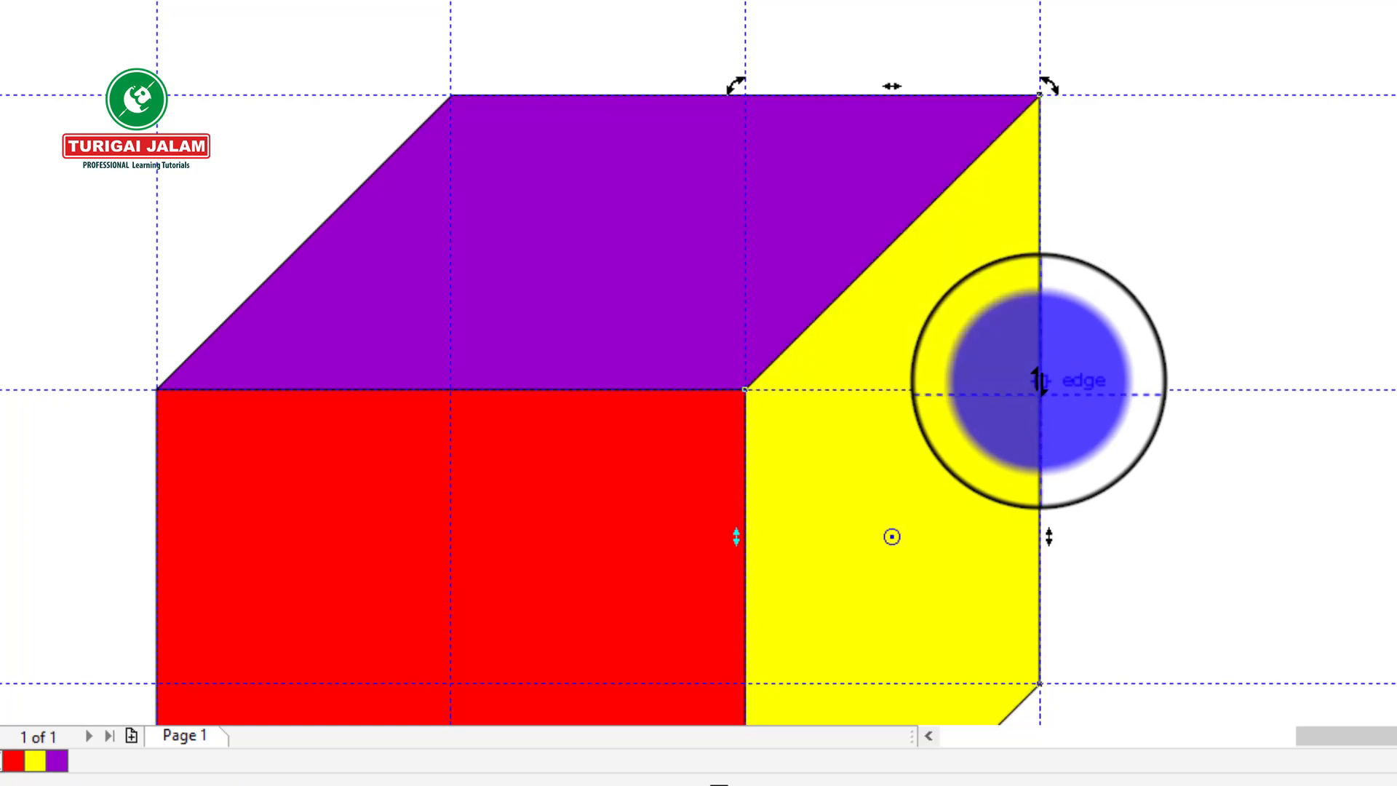
scroll(1039, 382, "down", 1)
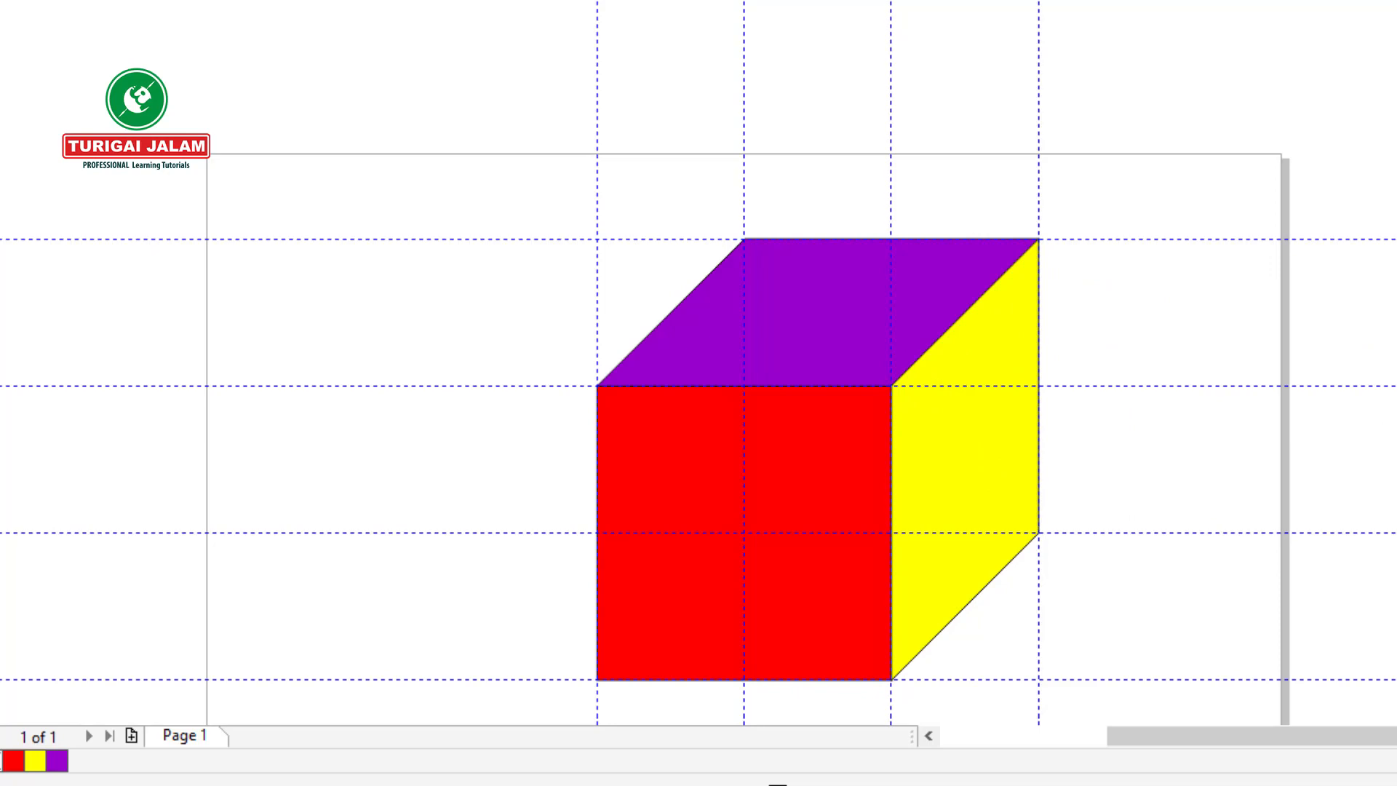
- Move all three cube faces together to the left and slightly down on the page, and deselect them
left_click_drag(401, 101, 928, 646)
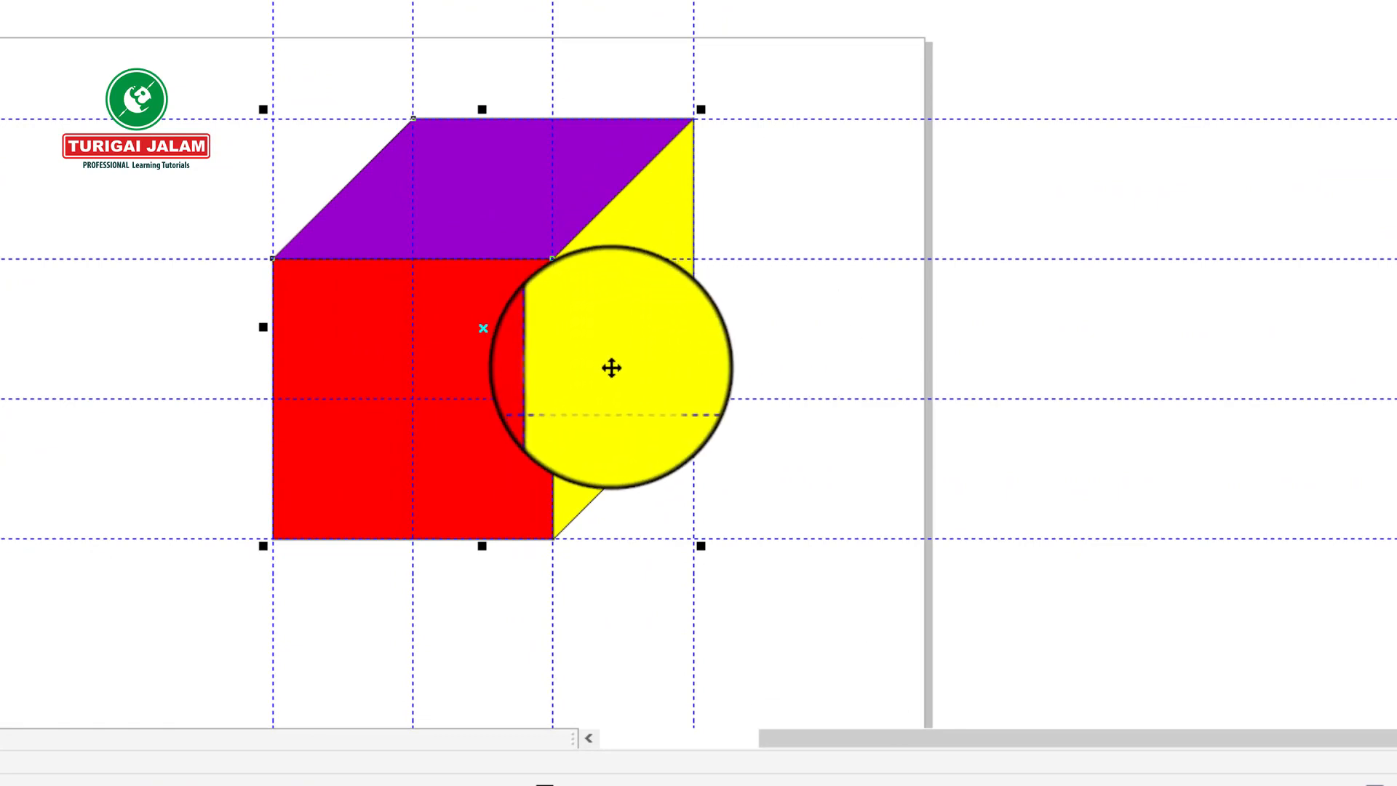
left_click_drag(611, 369, 343, 428)
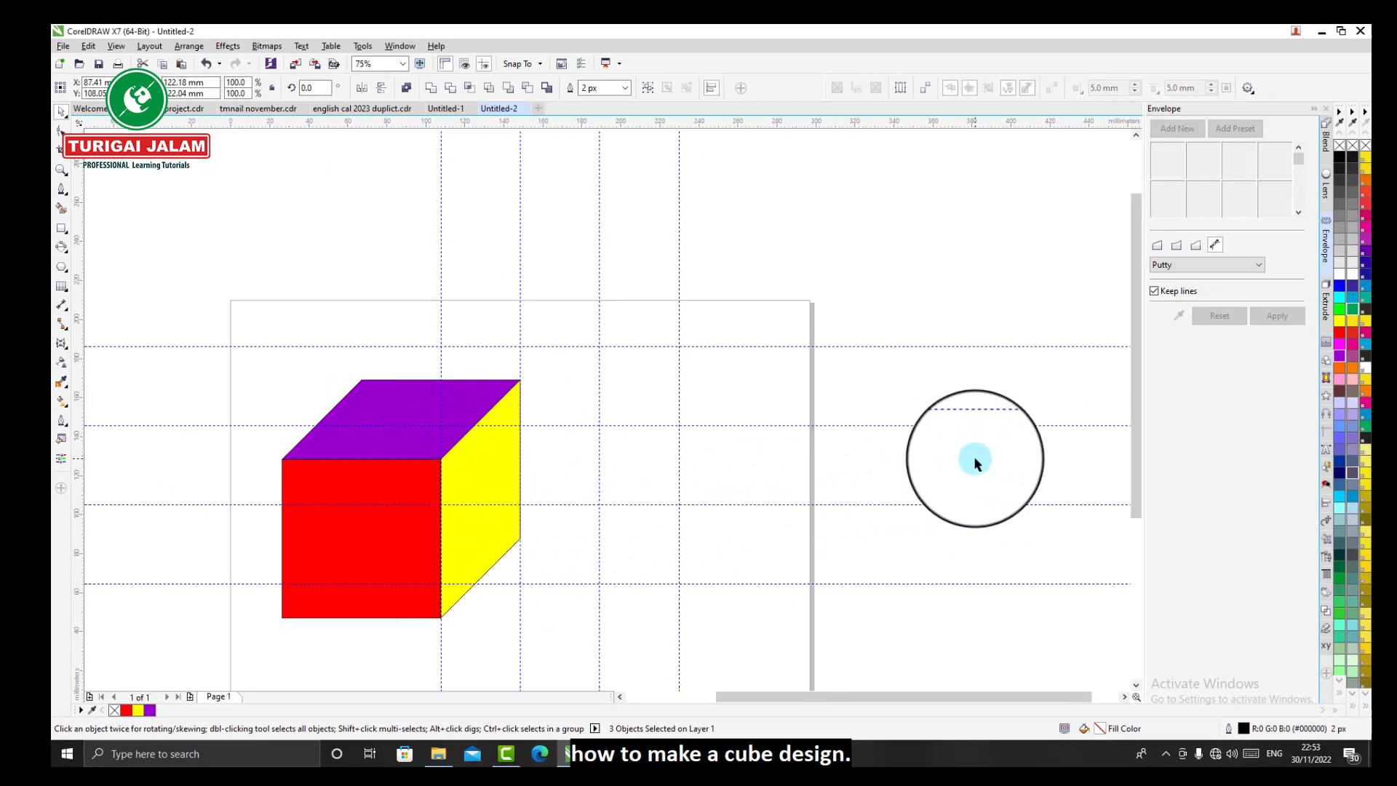
left_click(976, 461)
left_click(480, 478)
left_click(539, 243)
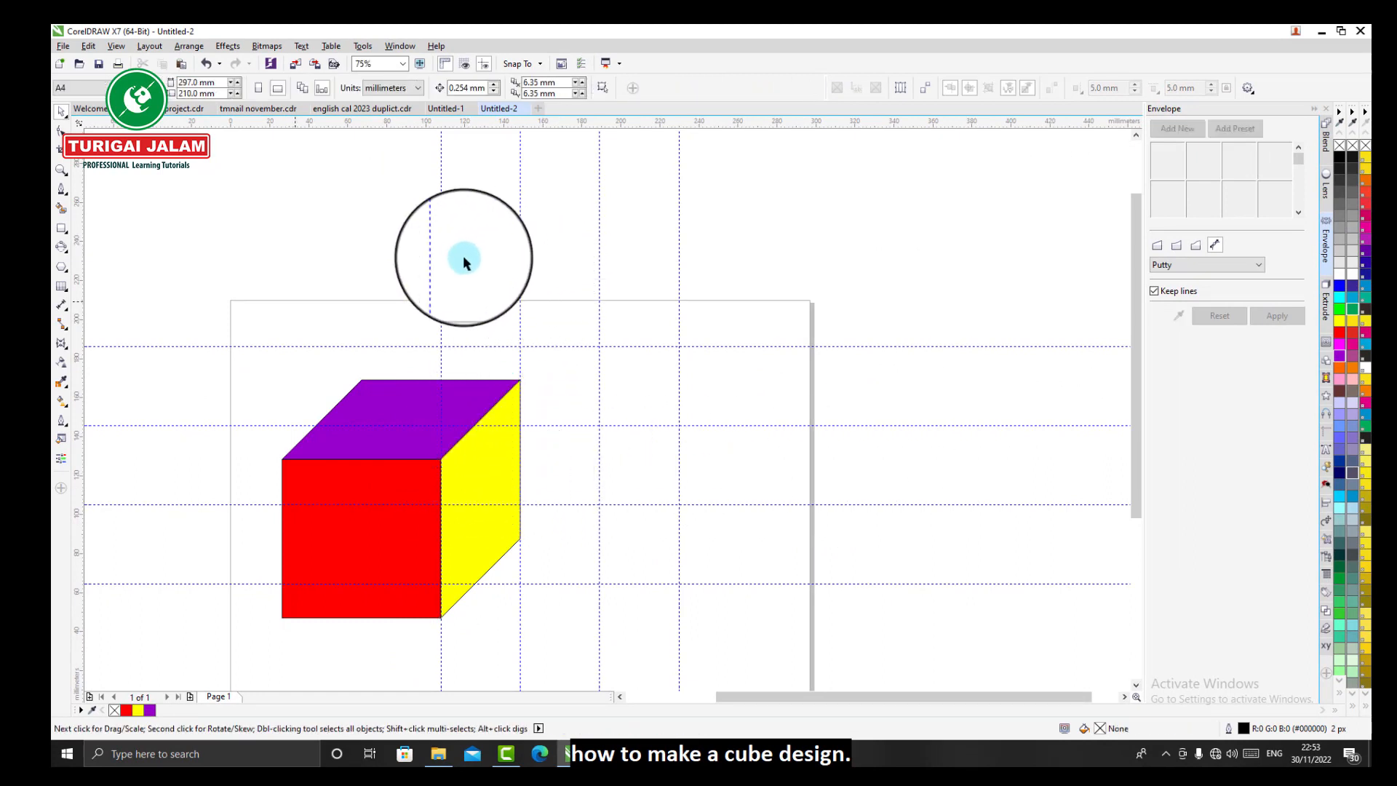
left_click_drag(263, 289, 568, 652)
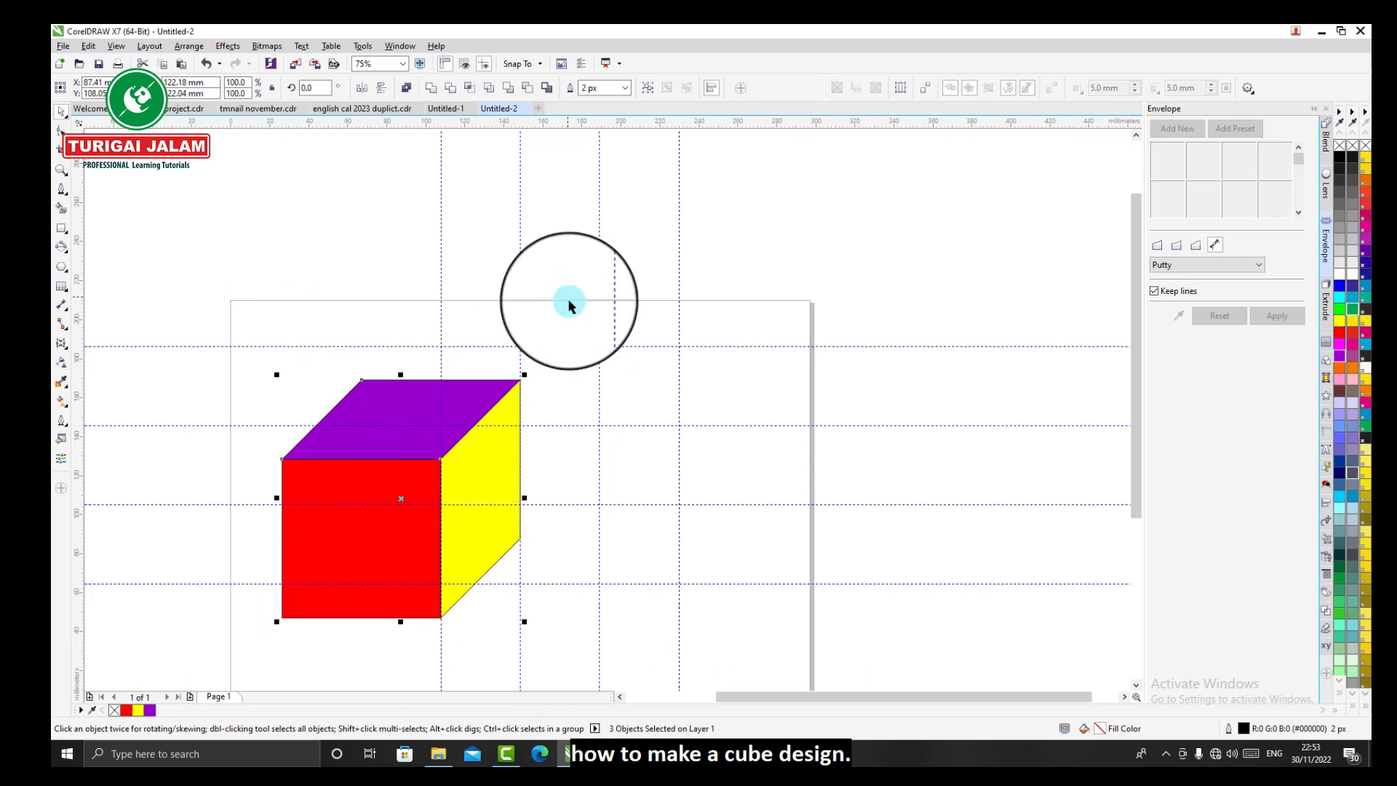
left_click(507, 309)
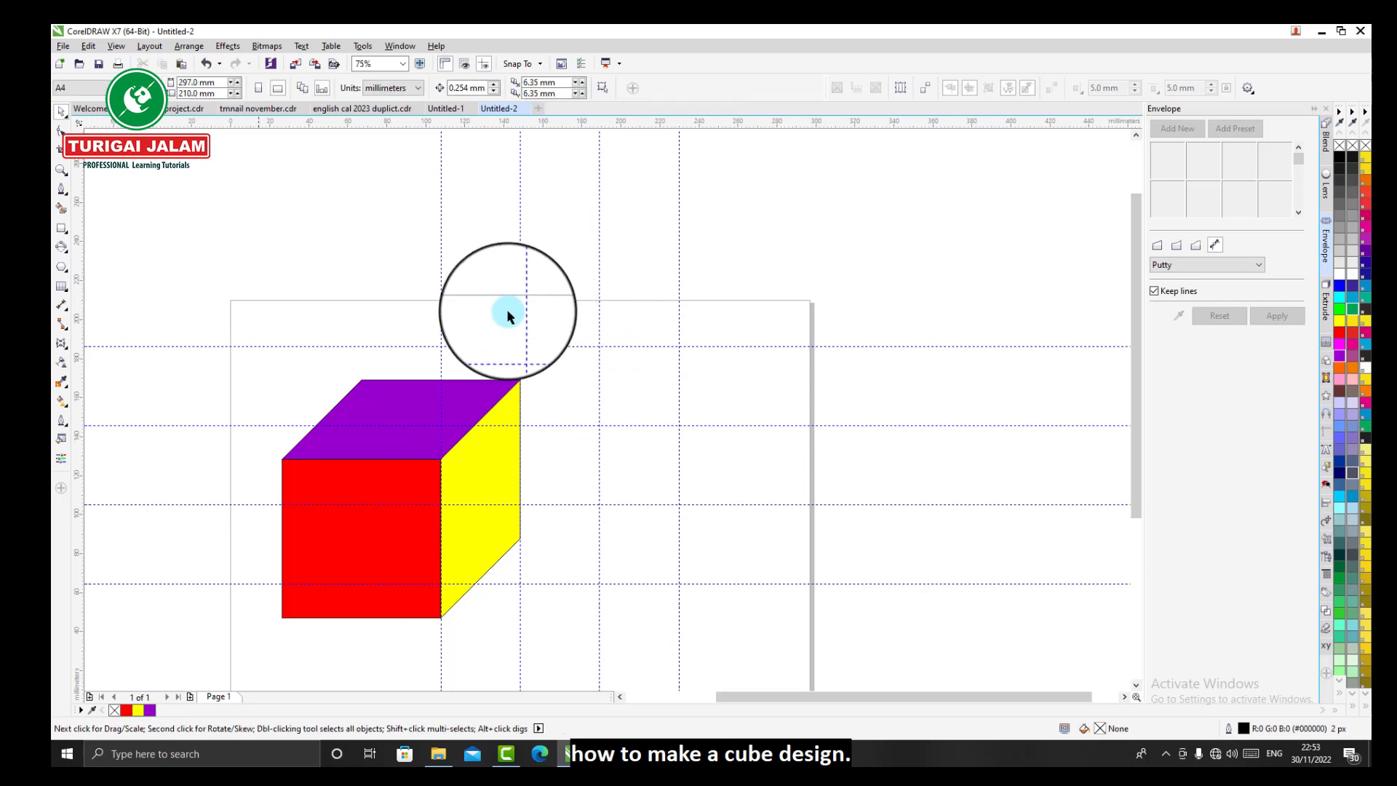
left_click(352, 413)
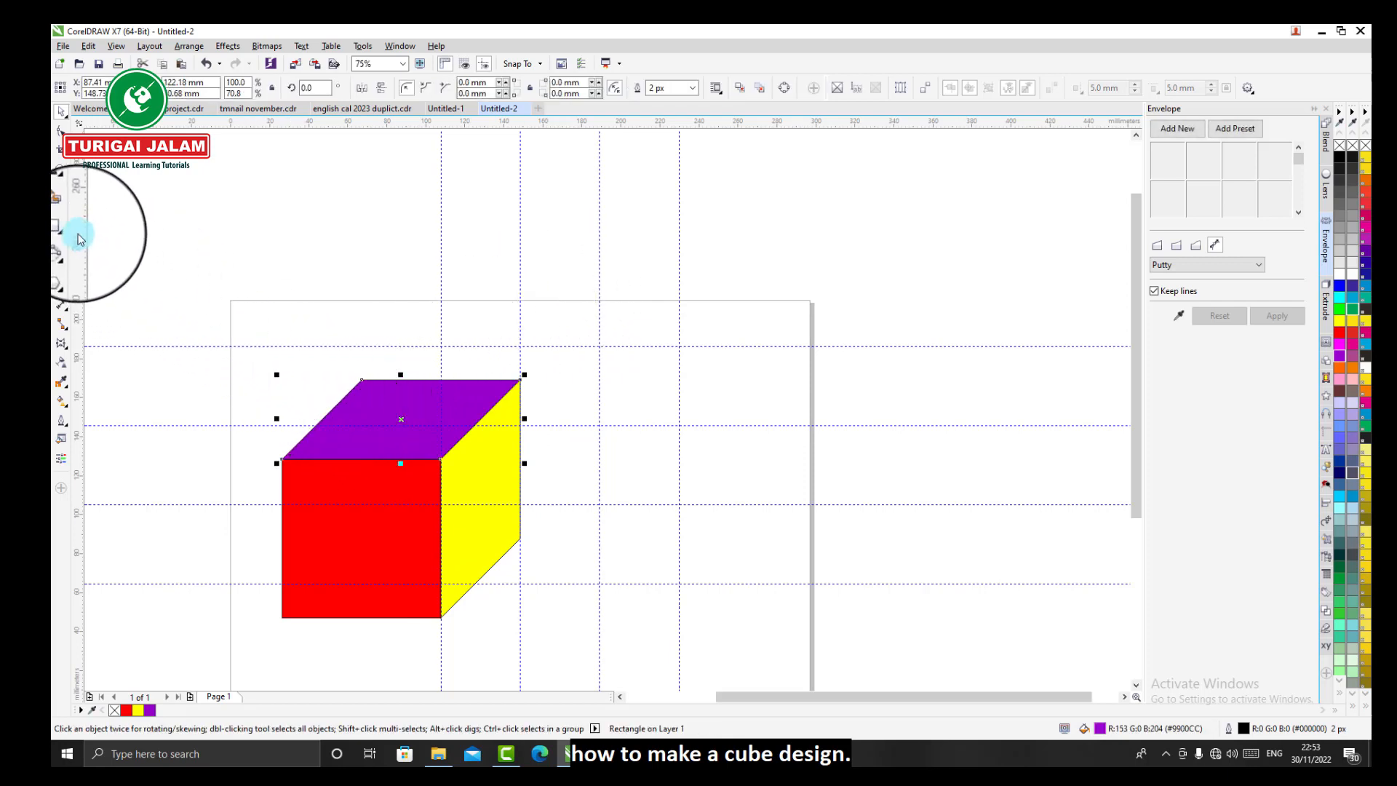
left_click(314, 251)
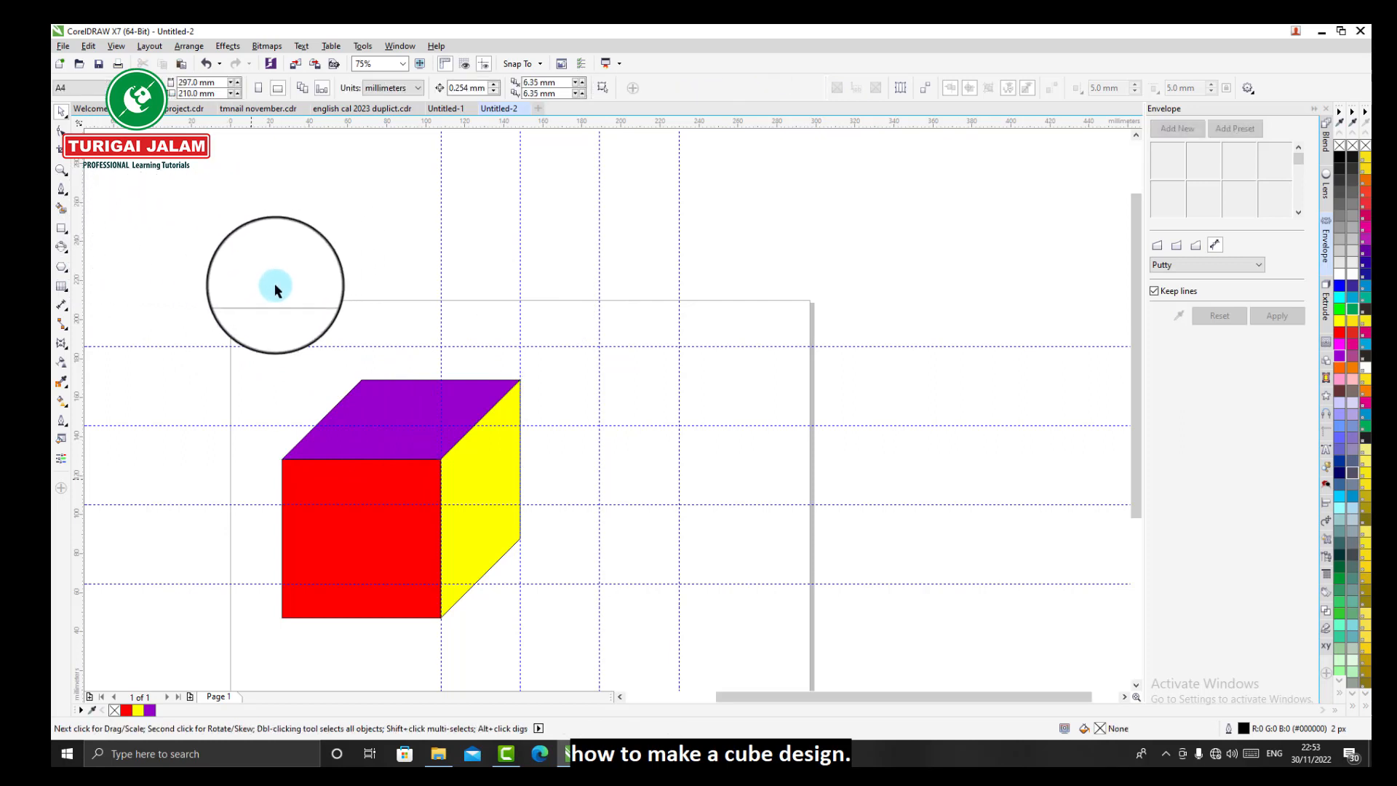
- Group the red, purple and yellow cube faces into one object and centre the group on the page
left_click_drag(193, 364, 553, 630)
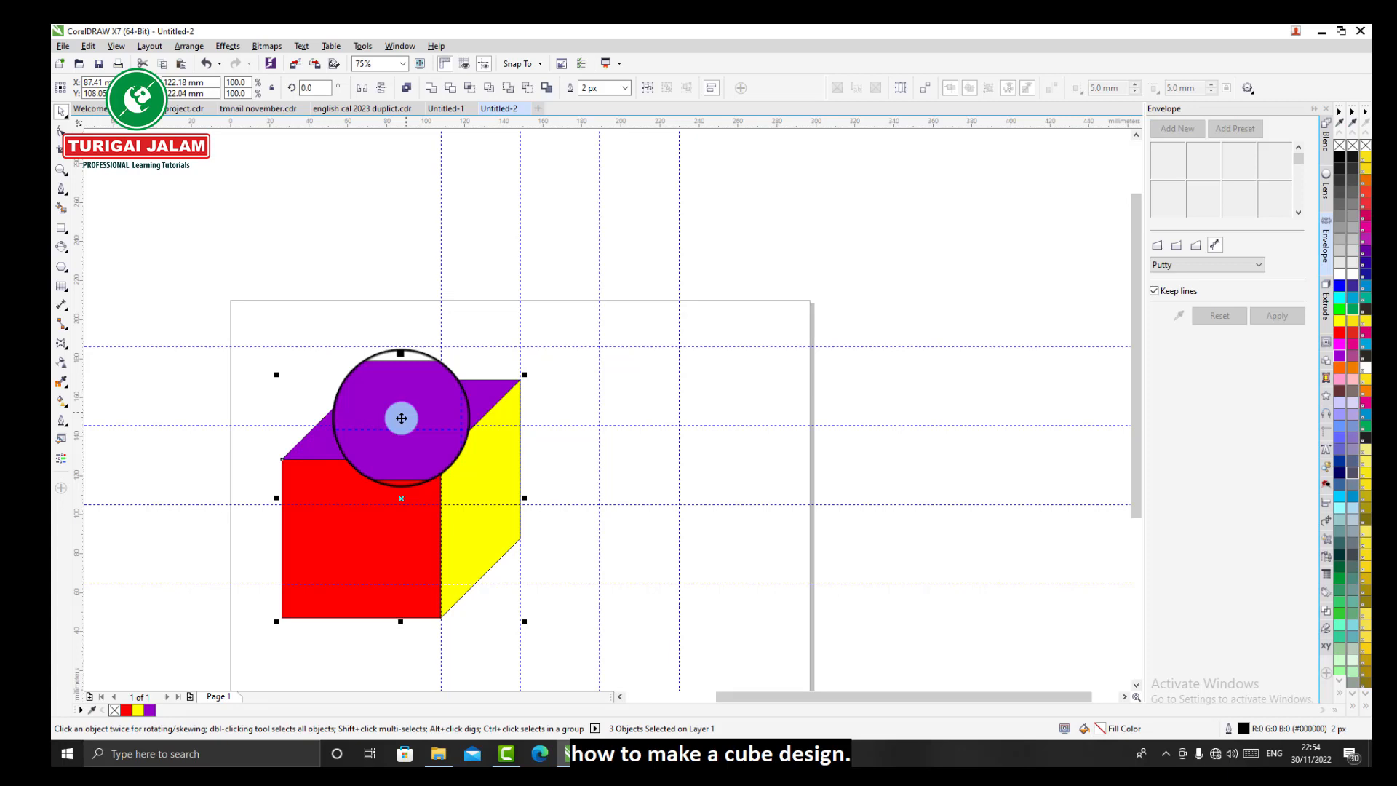
left_click_drag(401, 419, 402, 500)
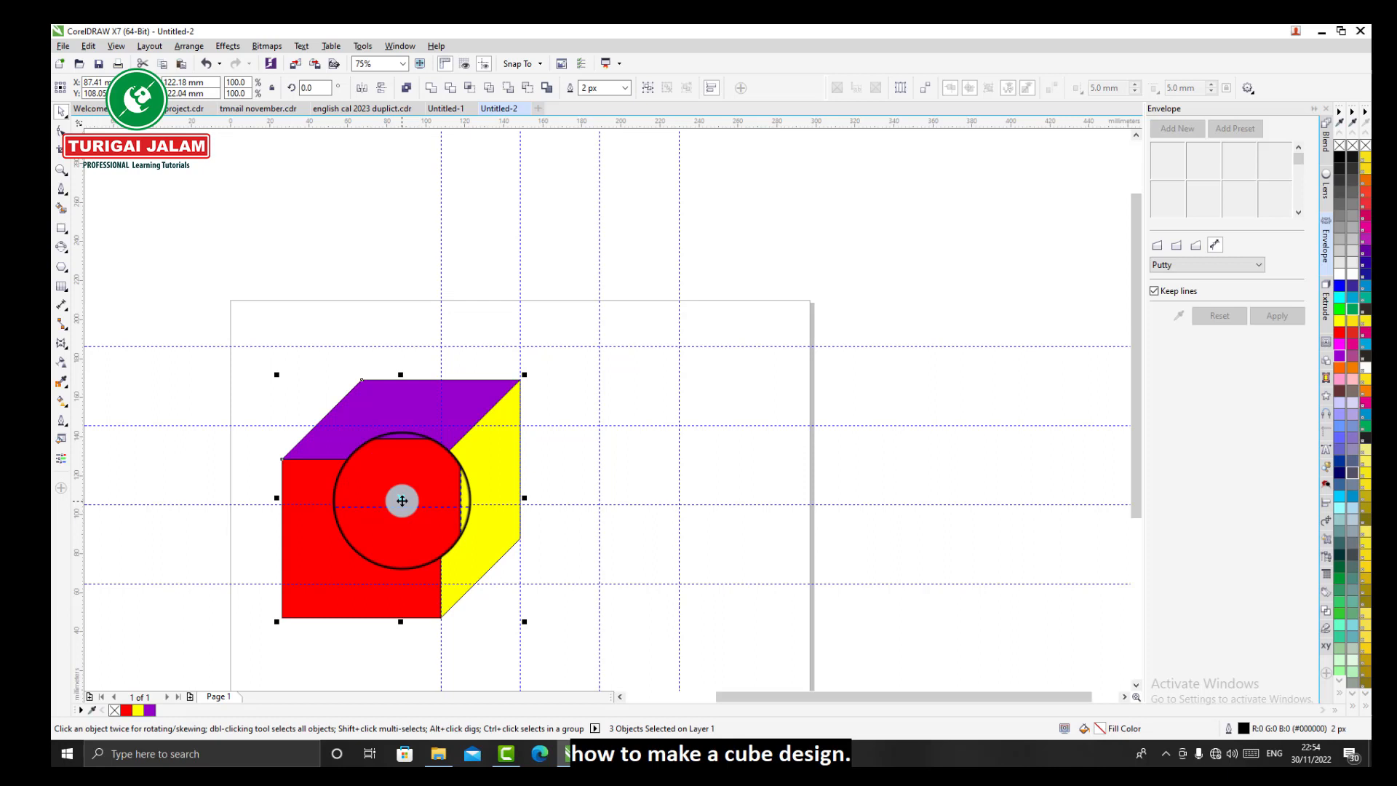
left_click(401, 501)
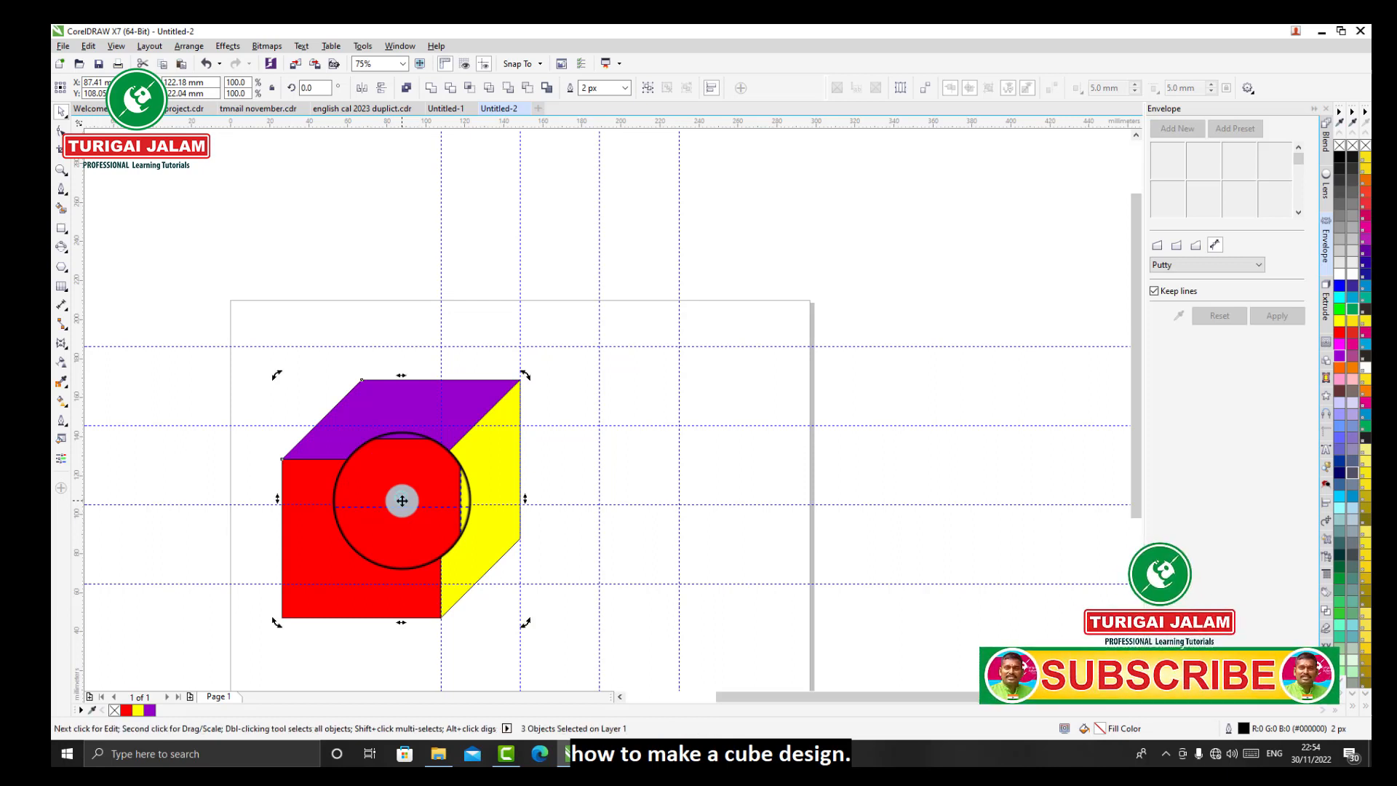
left_click_drag(402, 501, 499, 461)
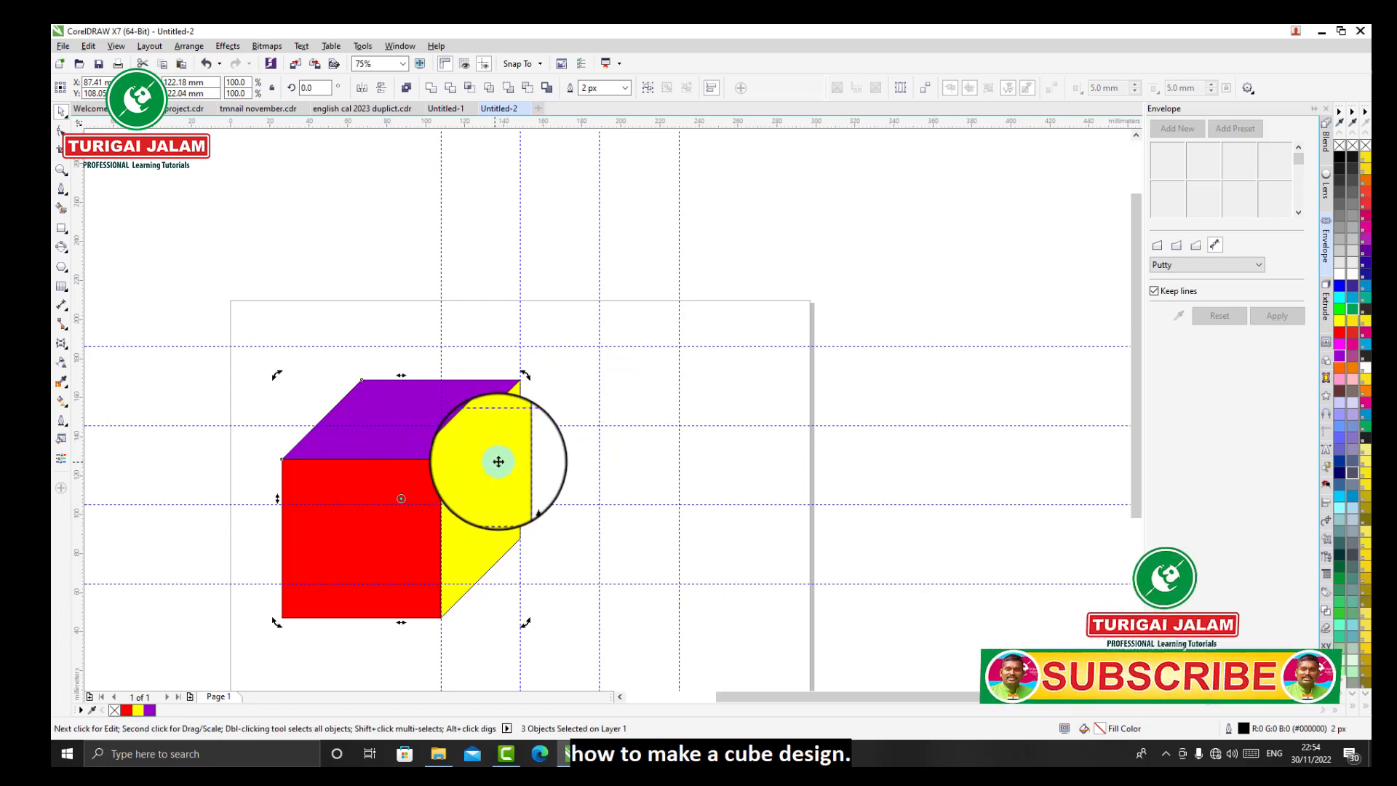
key("ctrl+g")
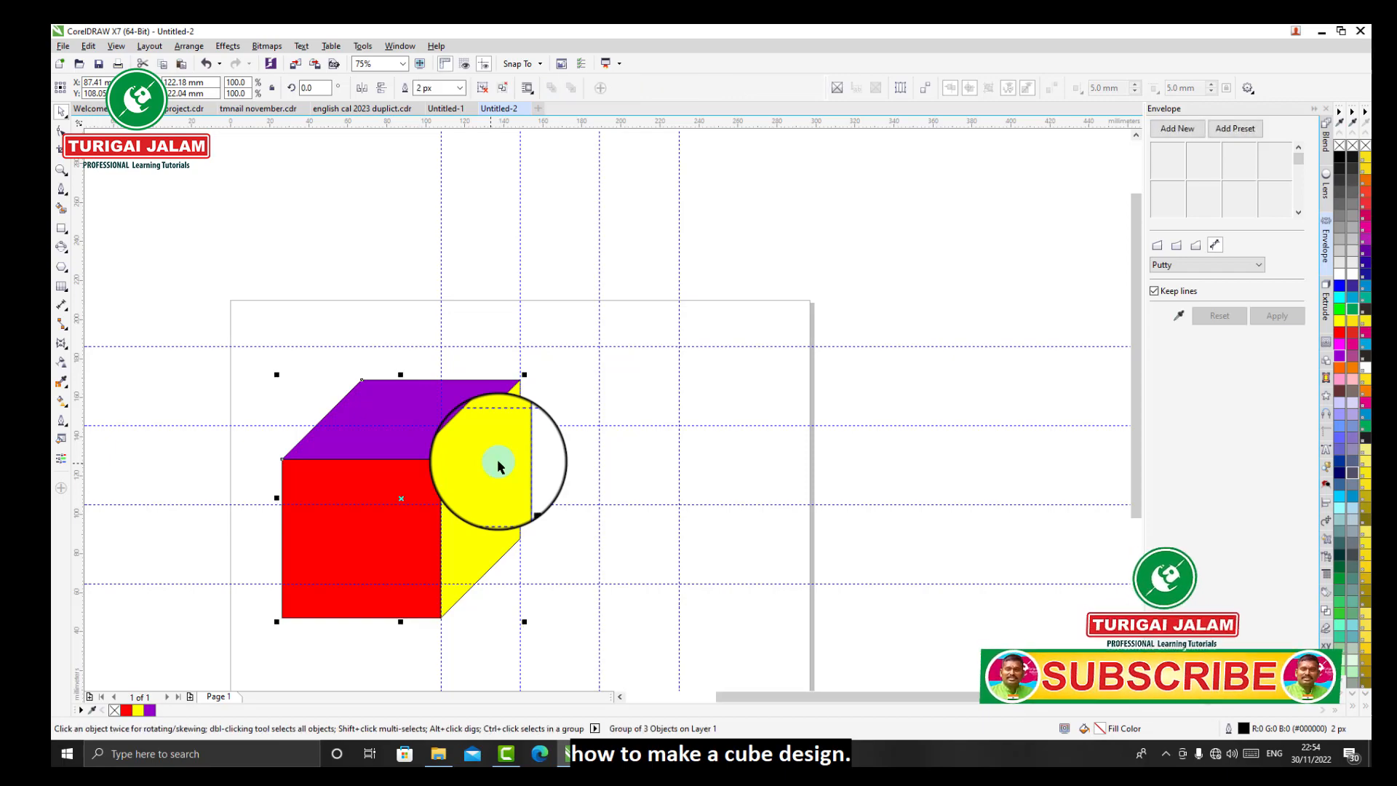
key("p")
left_click(916, 425)
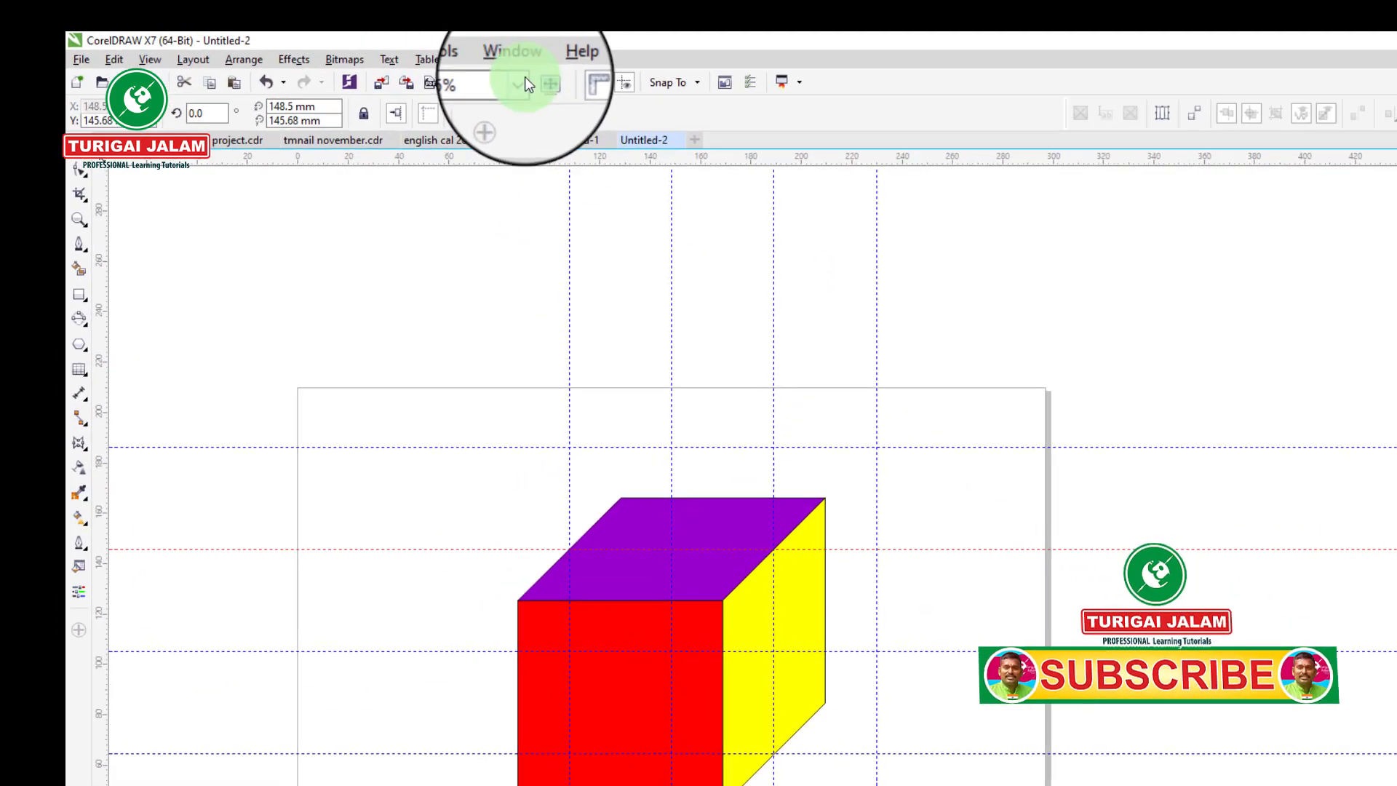
- Preview the finished cube in full screen without guidelines, and return to the normal view of the whole page
left_click(402, 64)
left_click(408, 80)
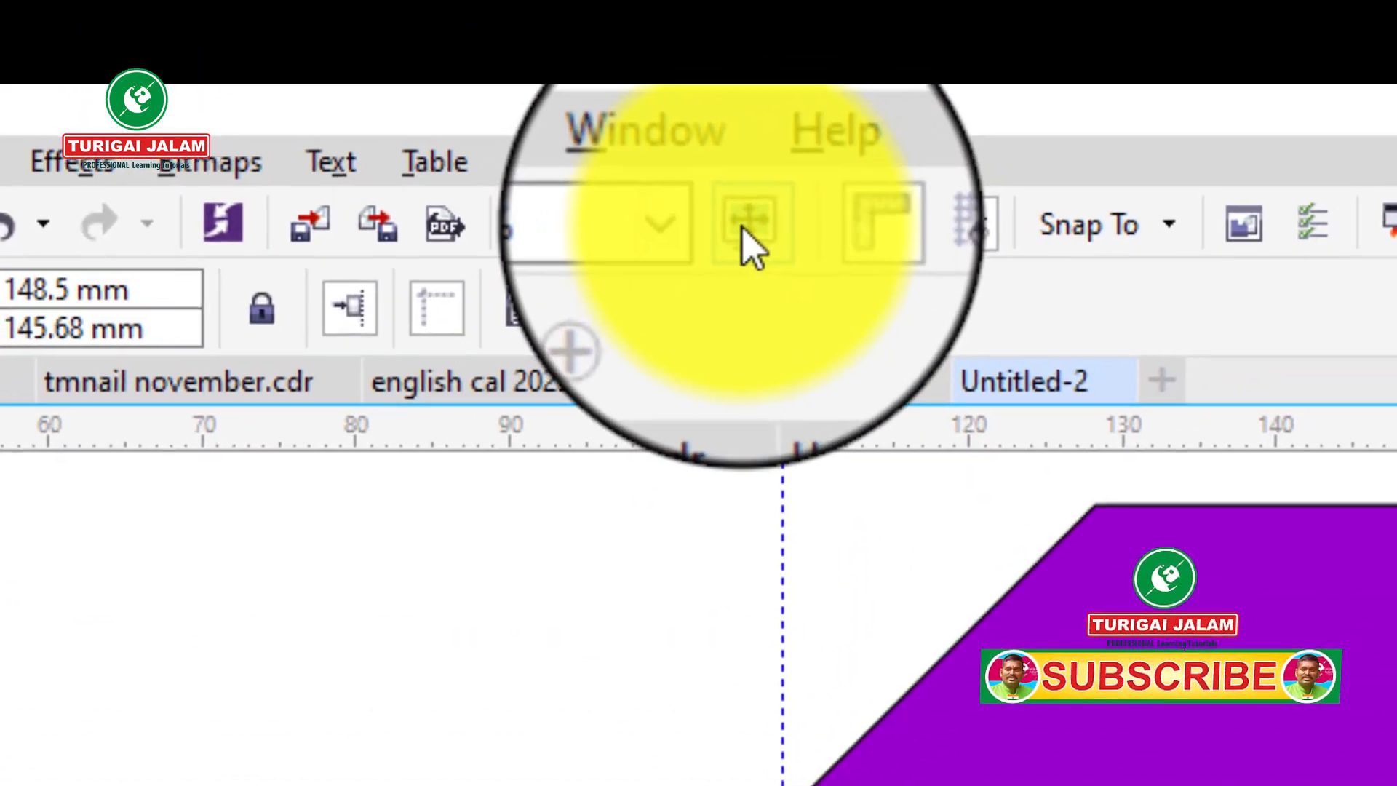
left_click(742, 227)
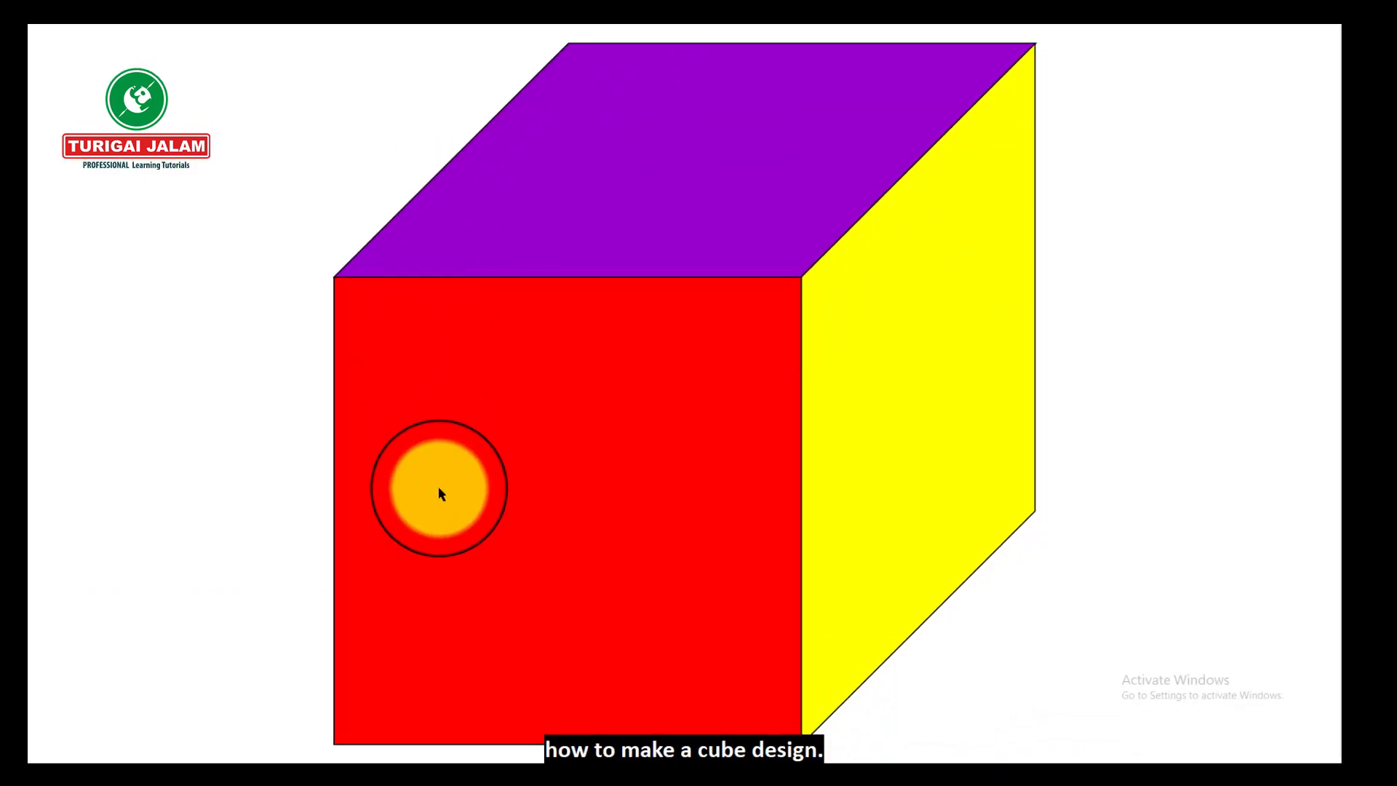
left_click(232, 246)
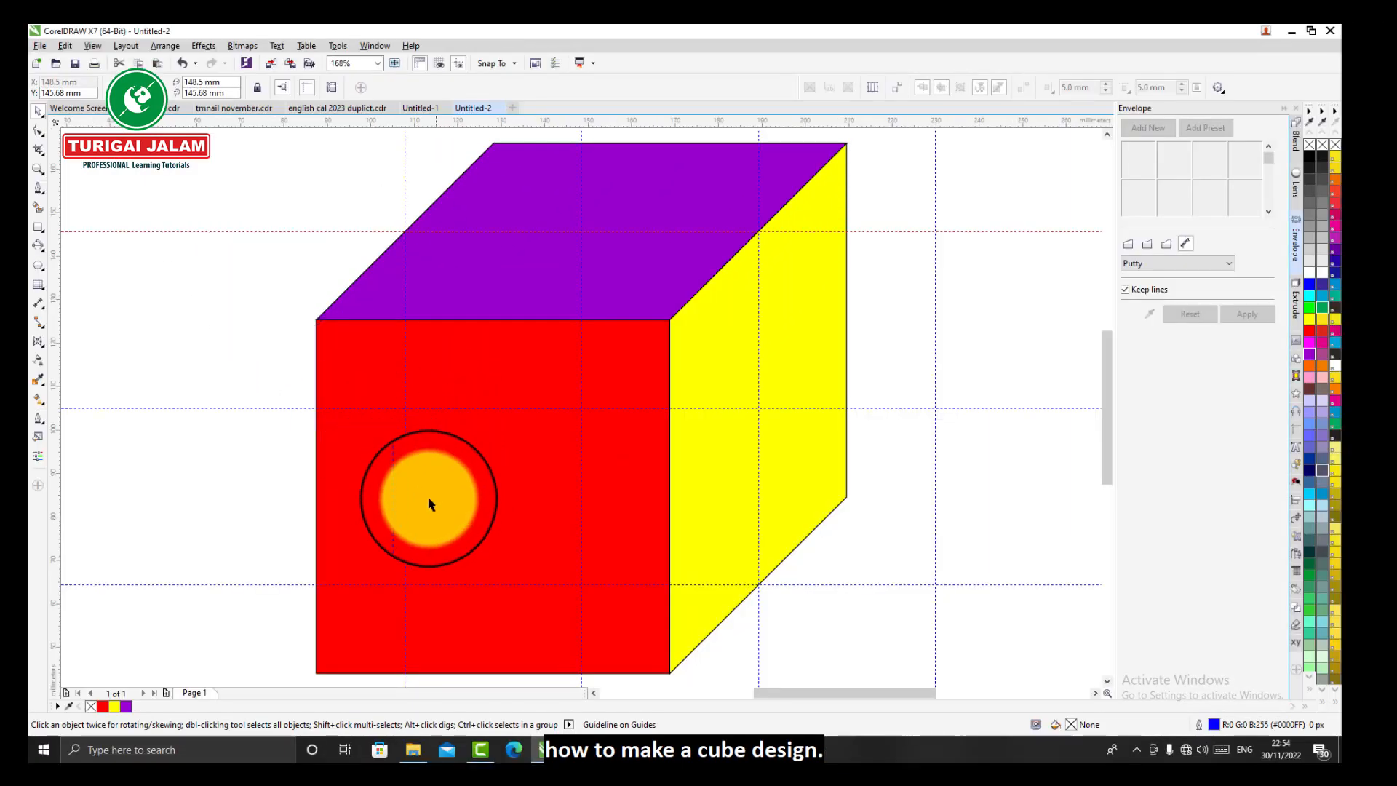
scroll(429, 503, "down", 3)
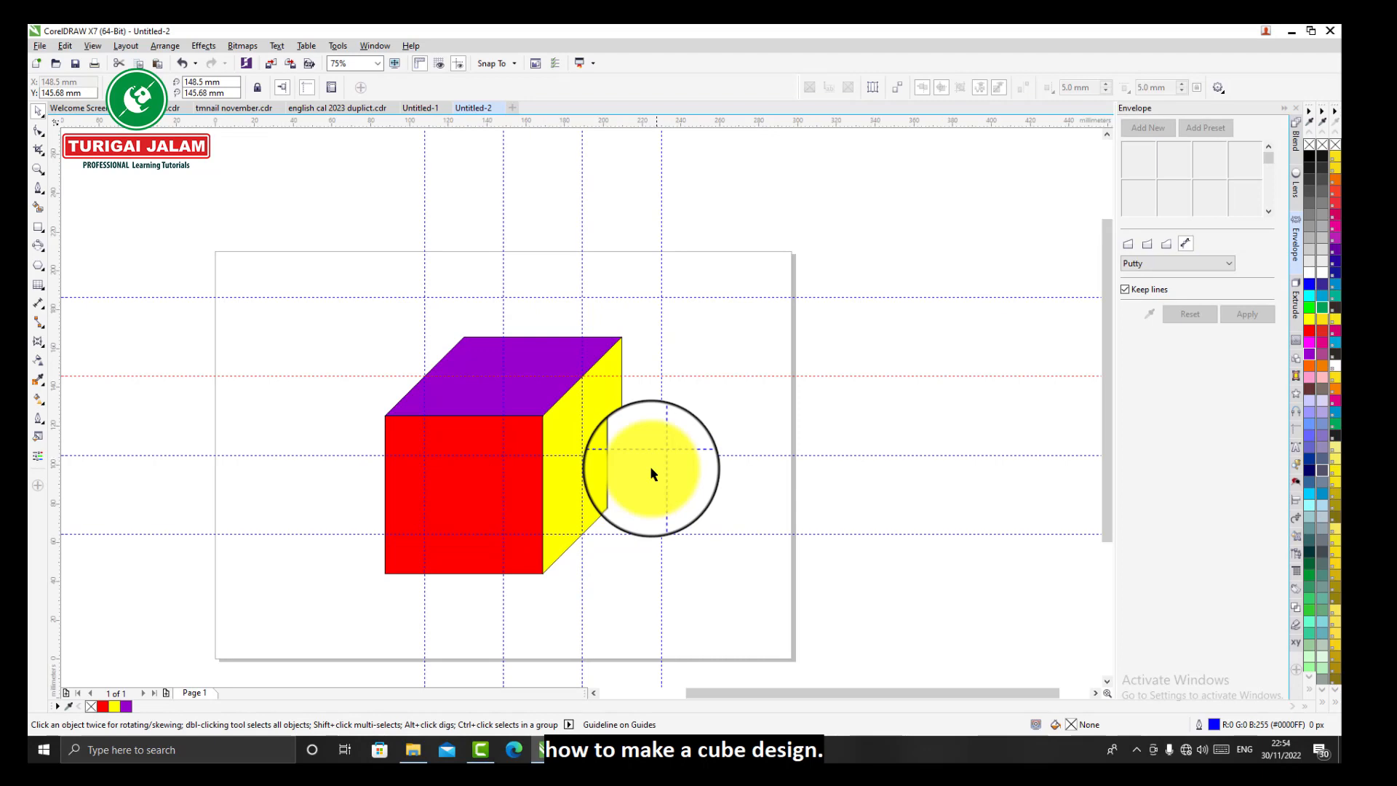